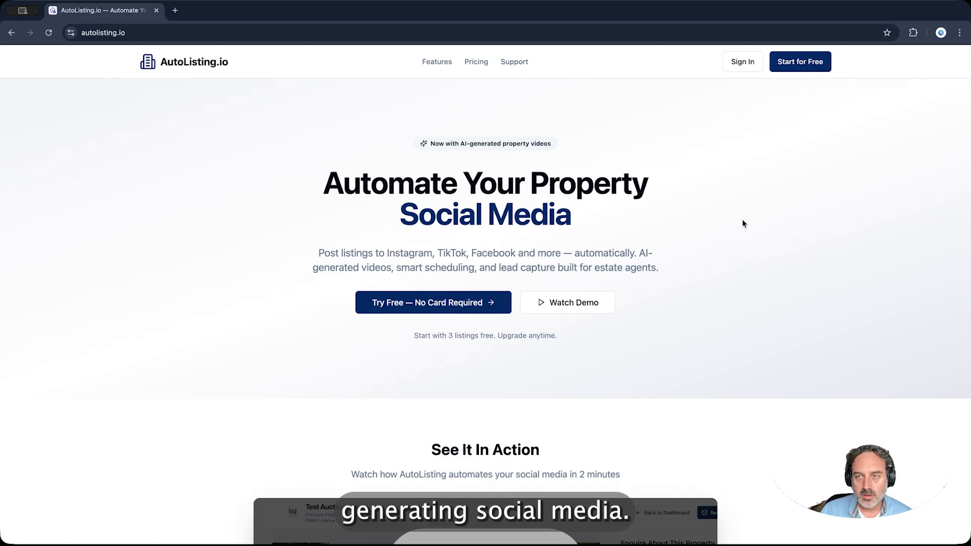
Choose 'Try Free — No Card Required' on the homepage to reach the Create Your Account form
left_click(481, 304)
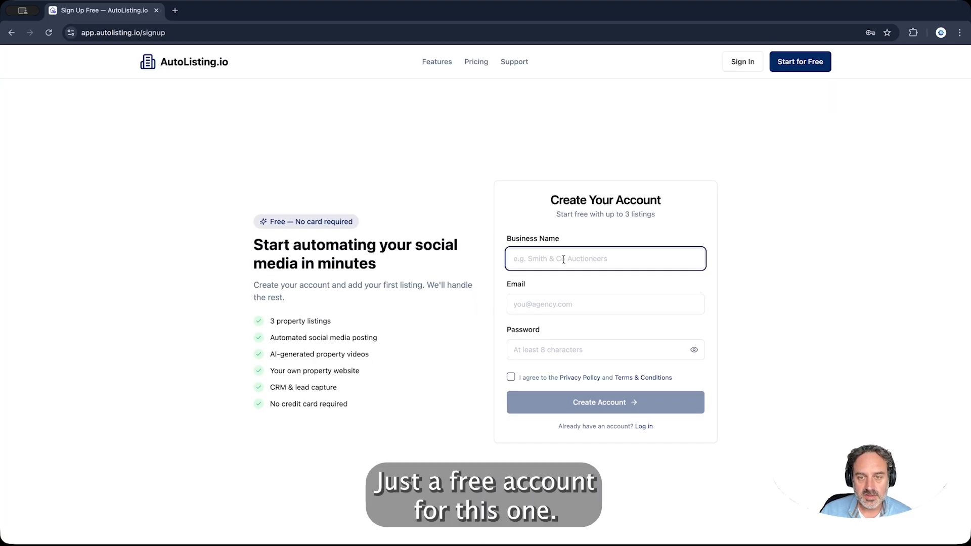
Fill the business name as Mock Auctioneers and the autofilled business email
left_click(563, 259)
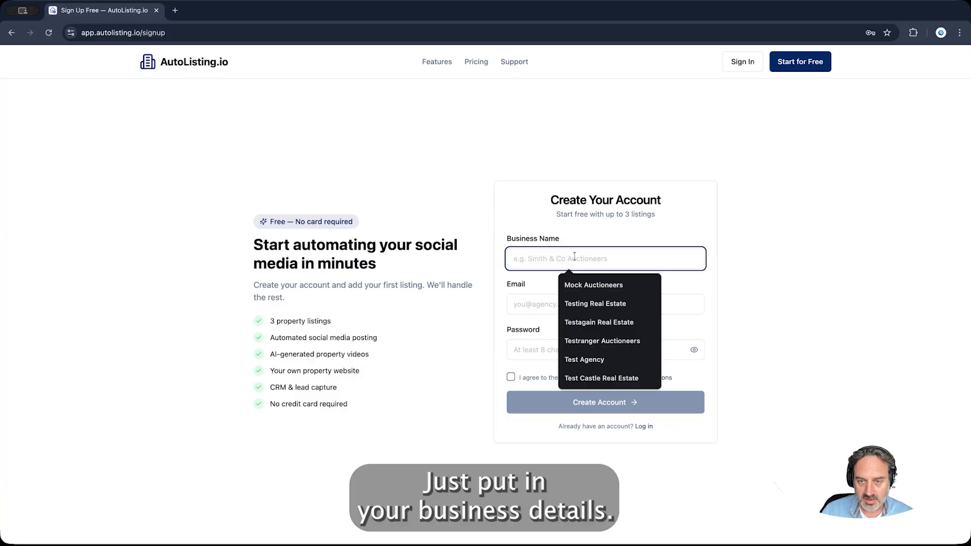
left_click(599, 285)
left_click(668, 302)
key("Down")
key("Return")
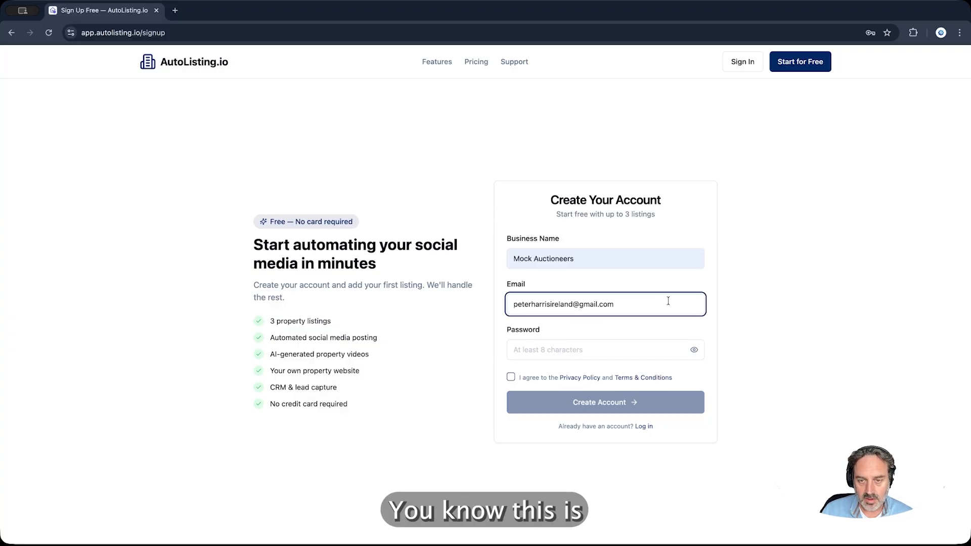
Enter an account password, accept the privacy policy and terms, and create the account
left_click(610, 348)
type("••••••••••")
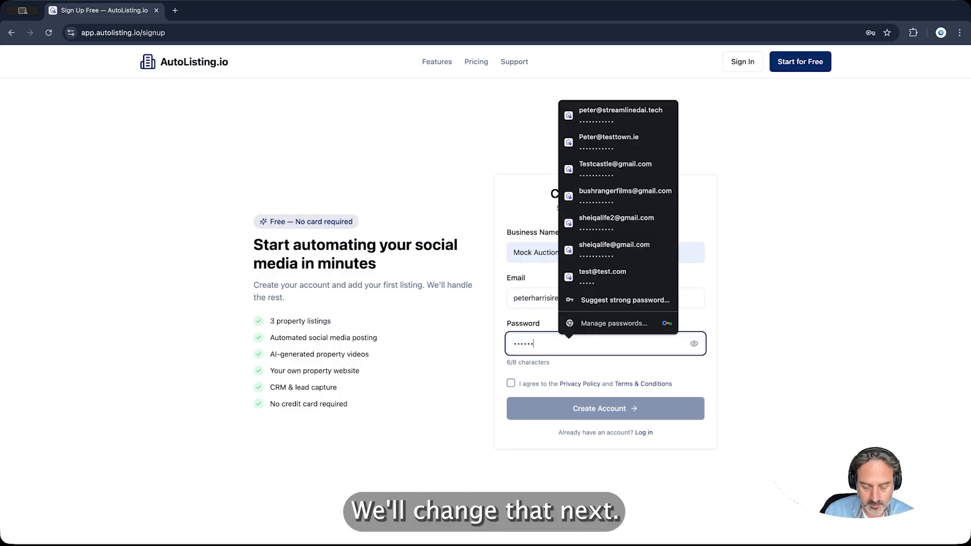
left_click(510, 377)
left_click(577, 402)
Decline saving the password, confirm the business email, and go to the dashboard
left_click(802, 194)
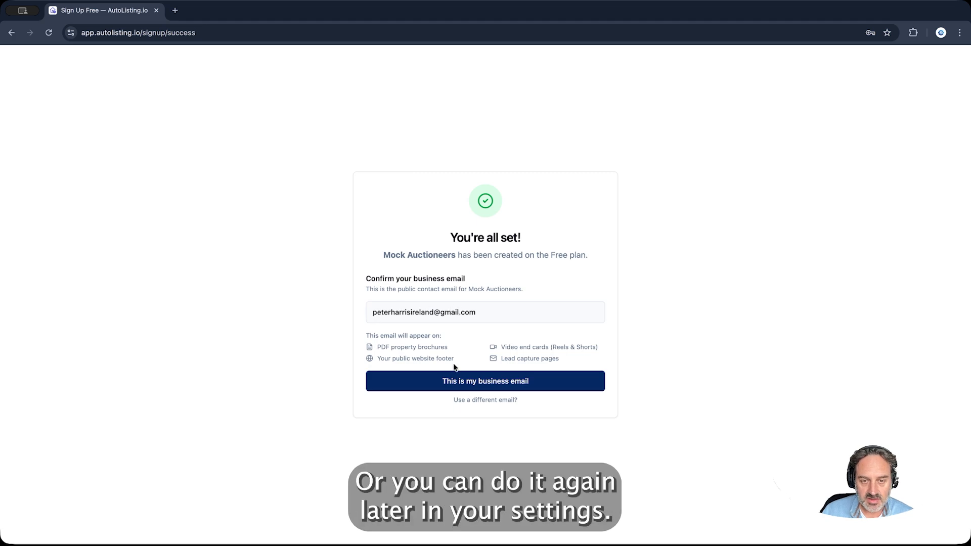
left_click(488, 381)
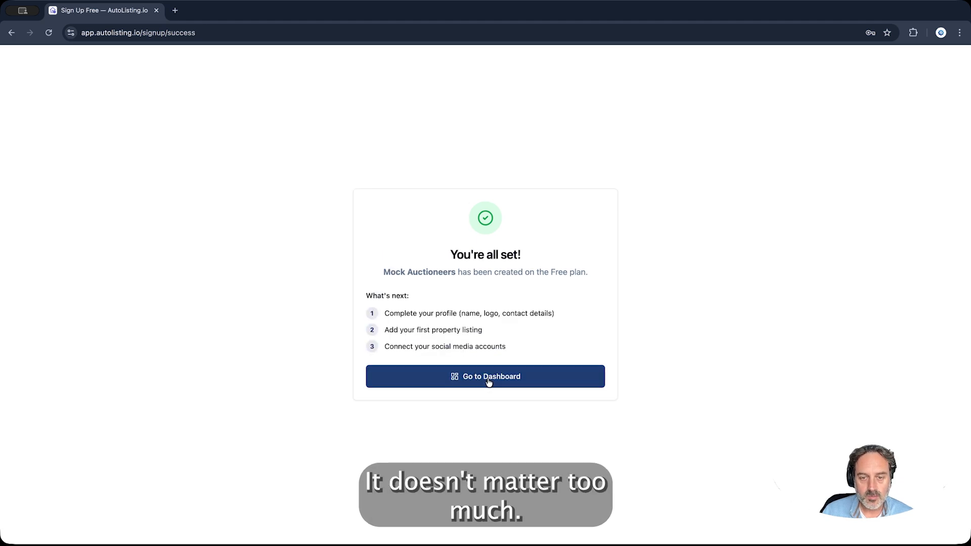
left_click(488, 382)
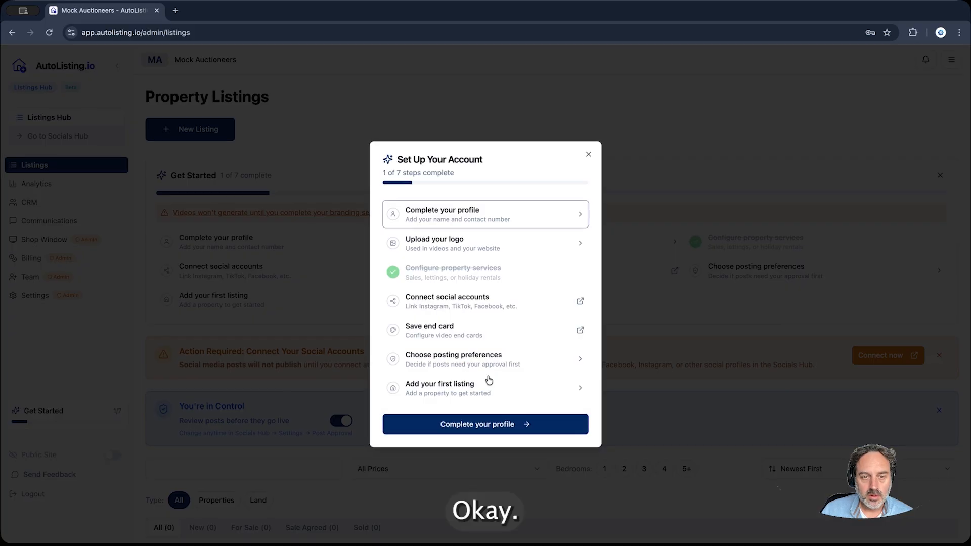
Upload Org_Logo.png as the organisation logo from the profile settings
left_click(502, 216)
left_click(526, 427)
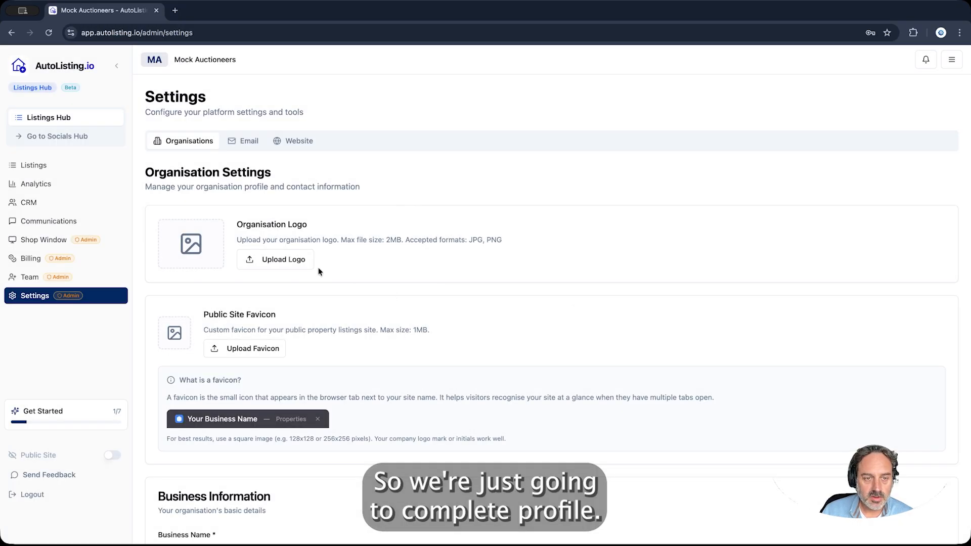
left_click(275, 259)
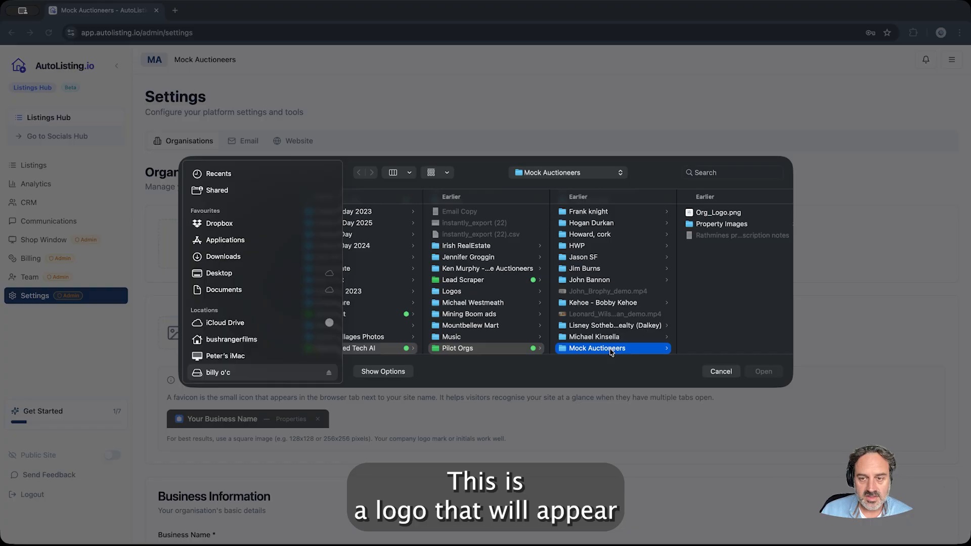
left_click(720, 213)
left_click(765, 373)
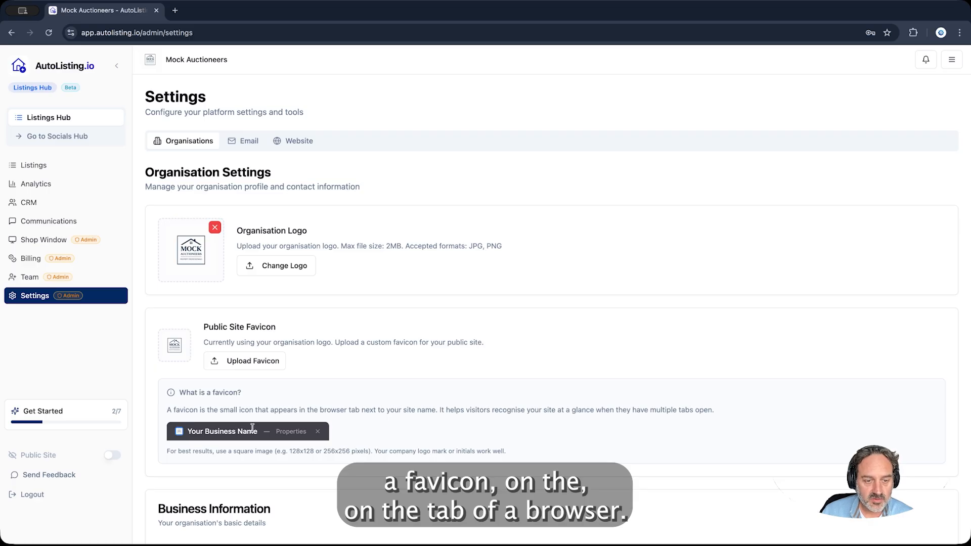
Enter PSR licence number 123456 and the domain mockauctioneers.com
scroll(366, 423, "down", 7)
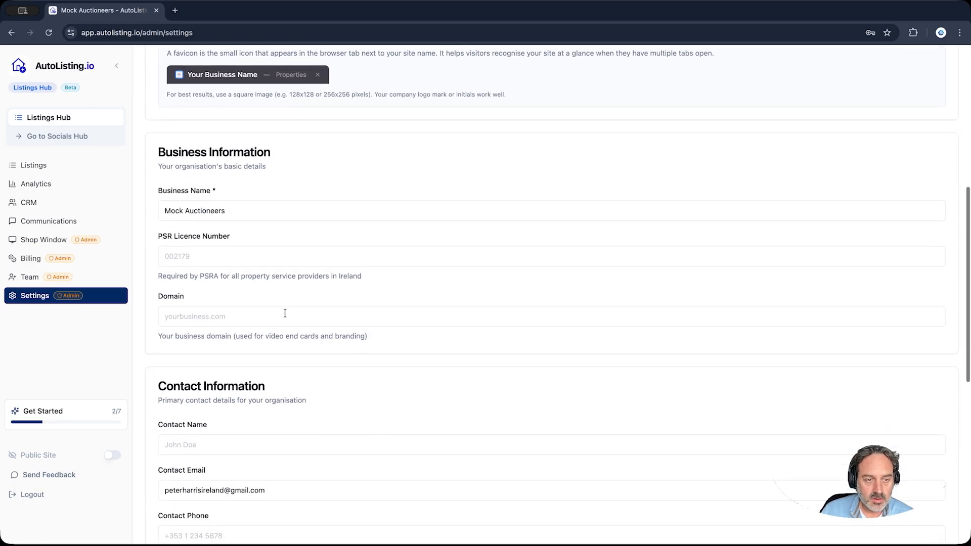
left_click(291, 256)
type("12")
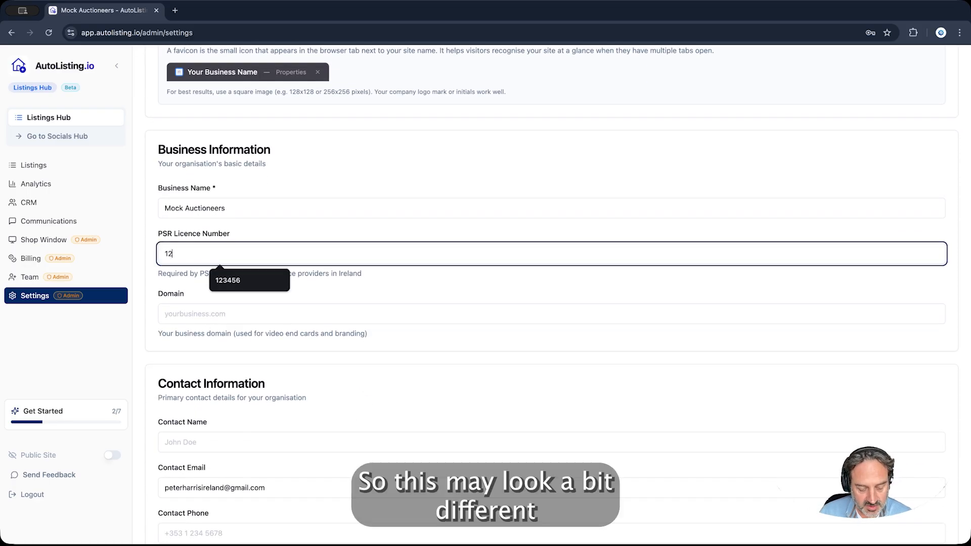
type("3456")
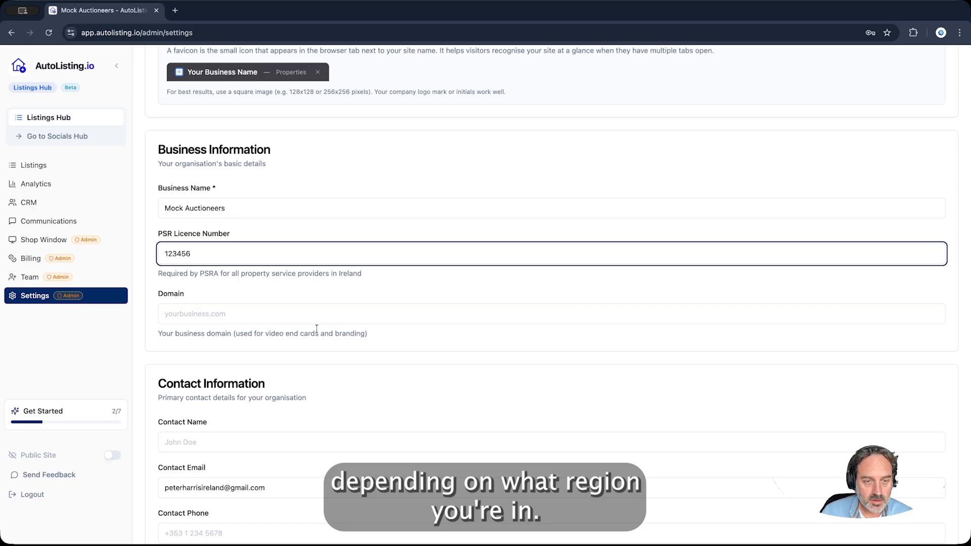
left_click(319, 313)
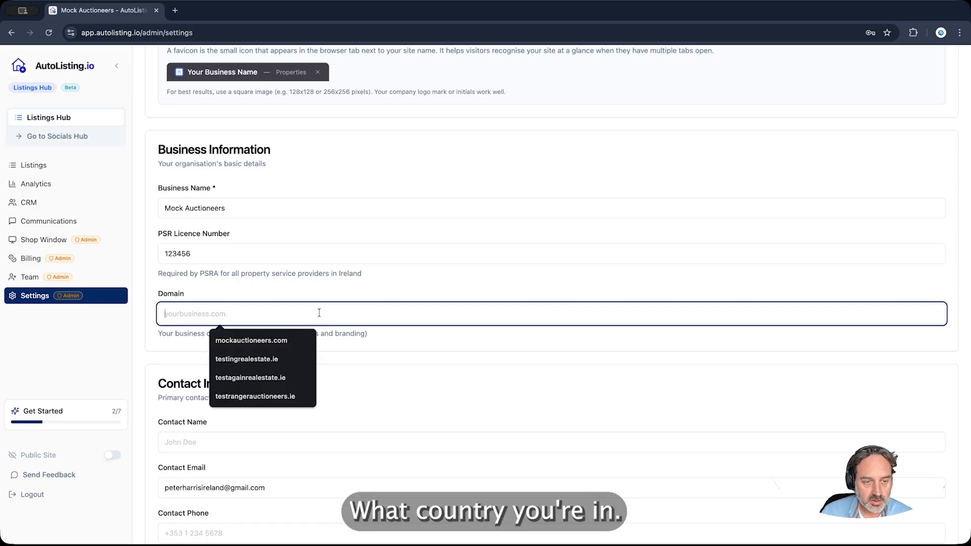
left_click(300, 341)
Autofill the contact name, contact phone number and business address from saved details
scroll(344, 380, "down", 3)
left_click(332, 278)
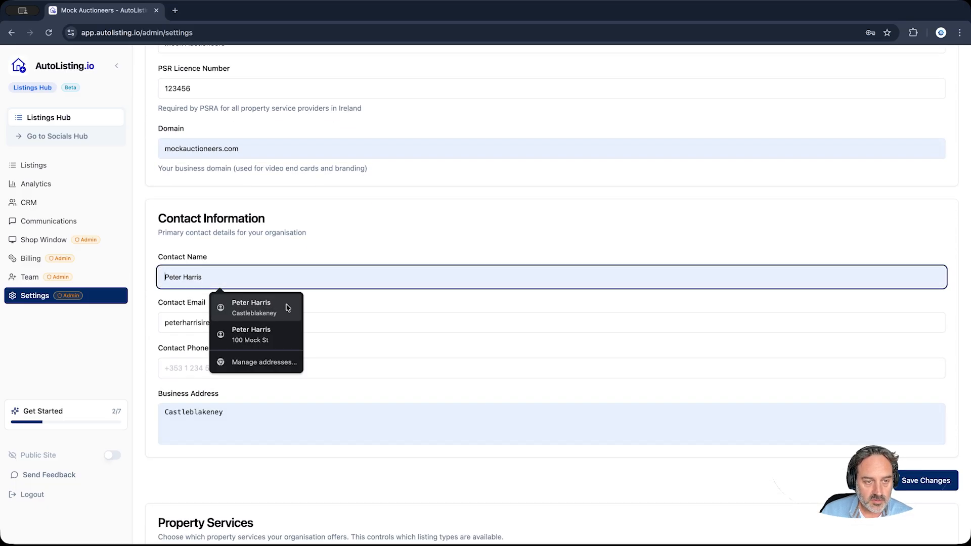
left_click(287, 308)
left_click(265, 369)
left_click(265, 395)
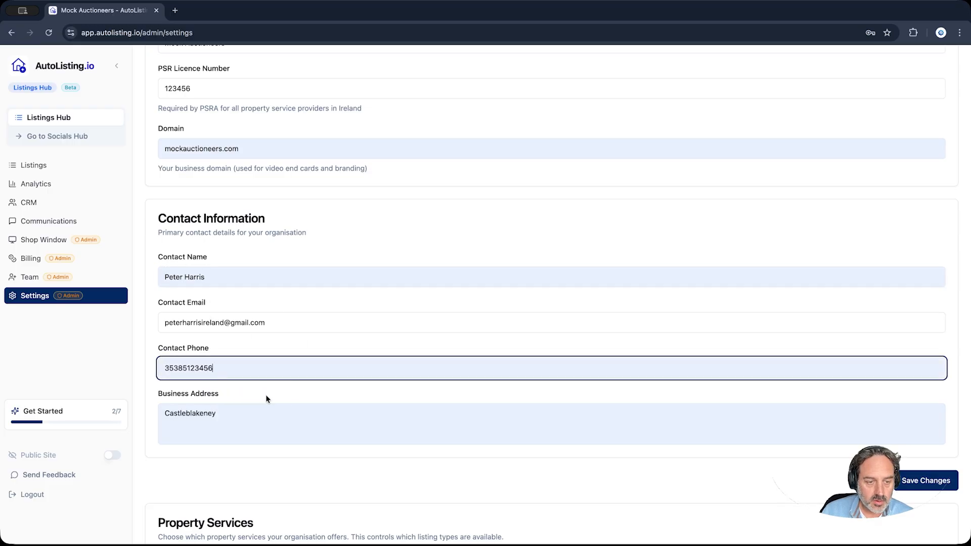
scroll(265, 394, "down", 4)
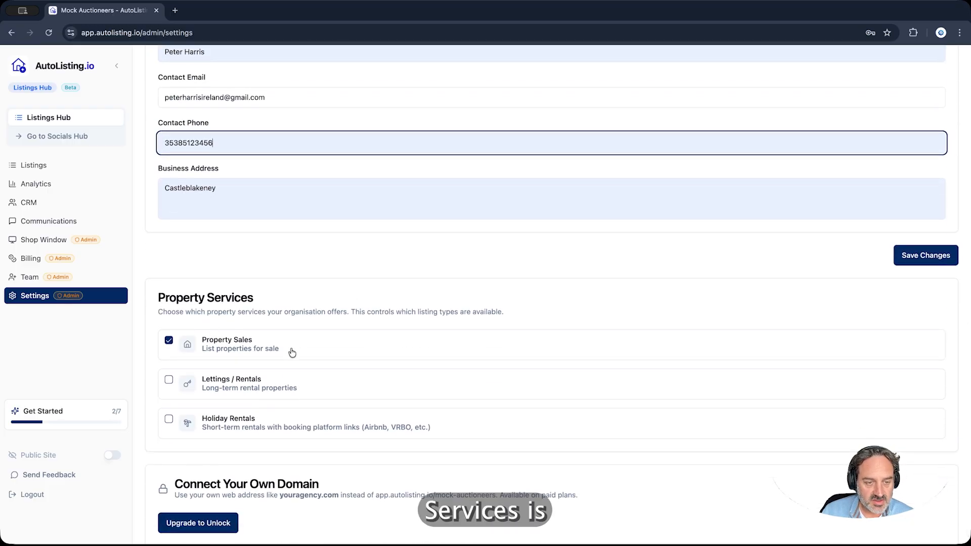
scroll(292, 352, "down", 1)
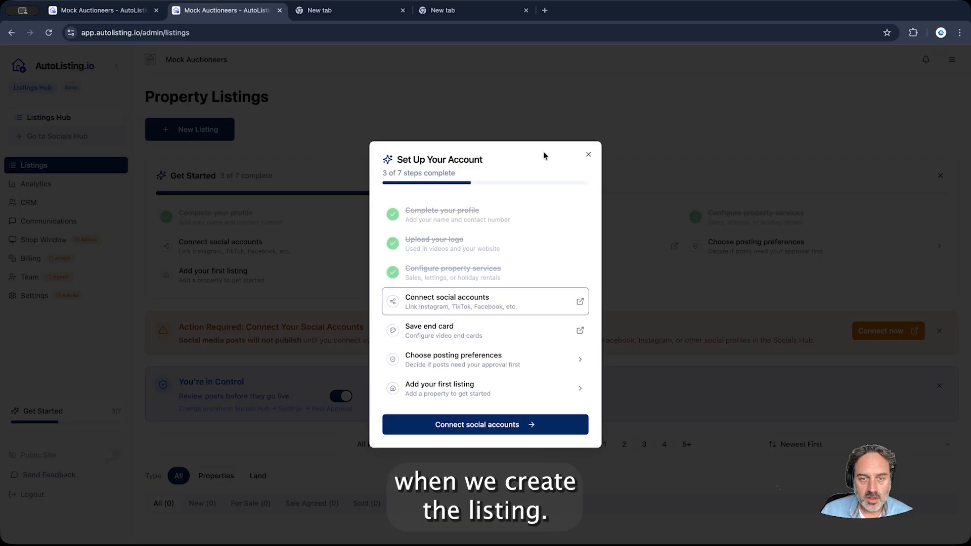
Close, reopen and dismiss the setup checklist, now at 3 of 7 steps
left_click(587, 157)
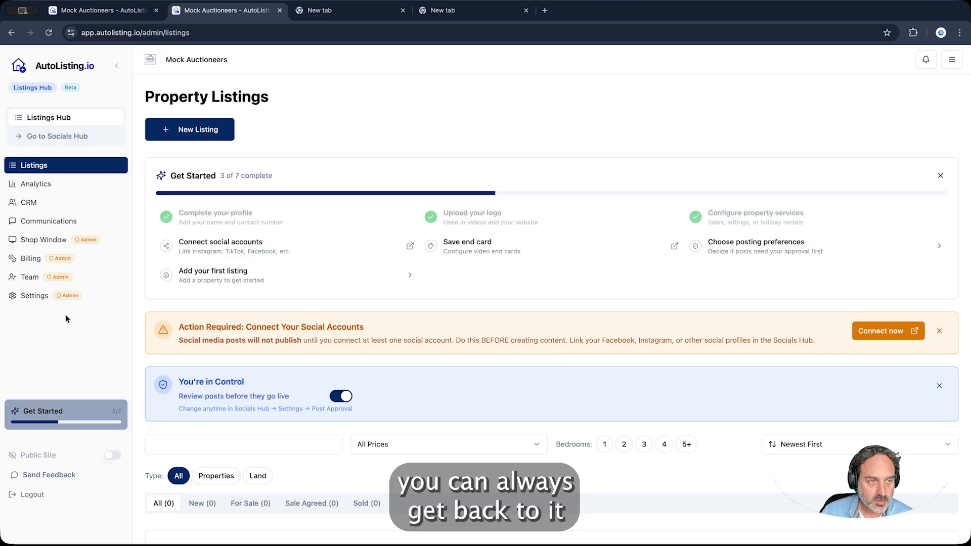
left_click(67, 413)
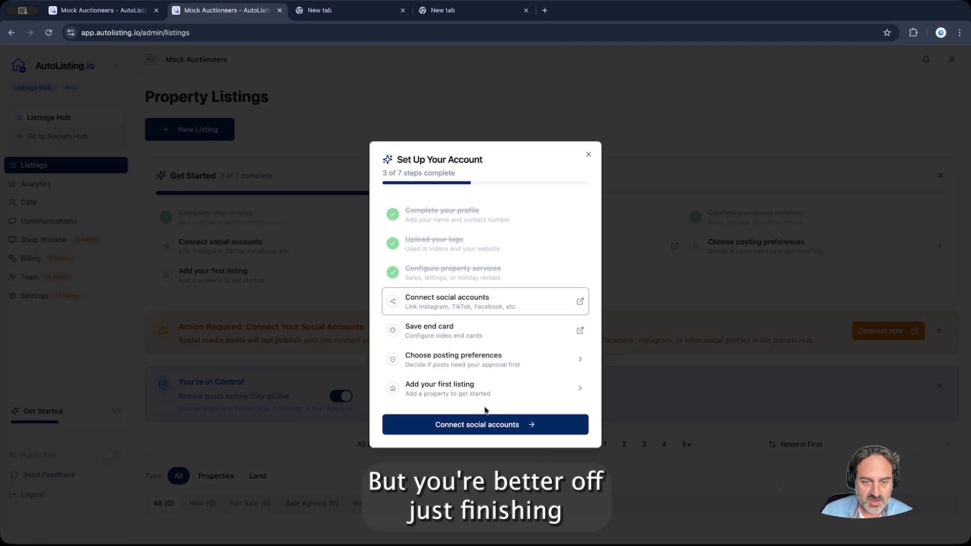
left_click(92, 397)
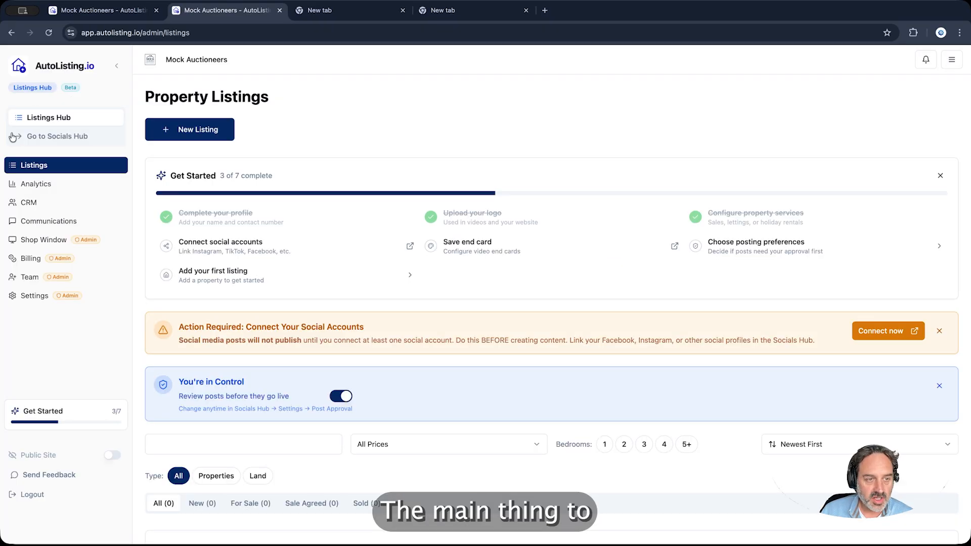
left_click(58, 137)
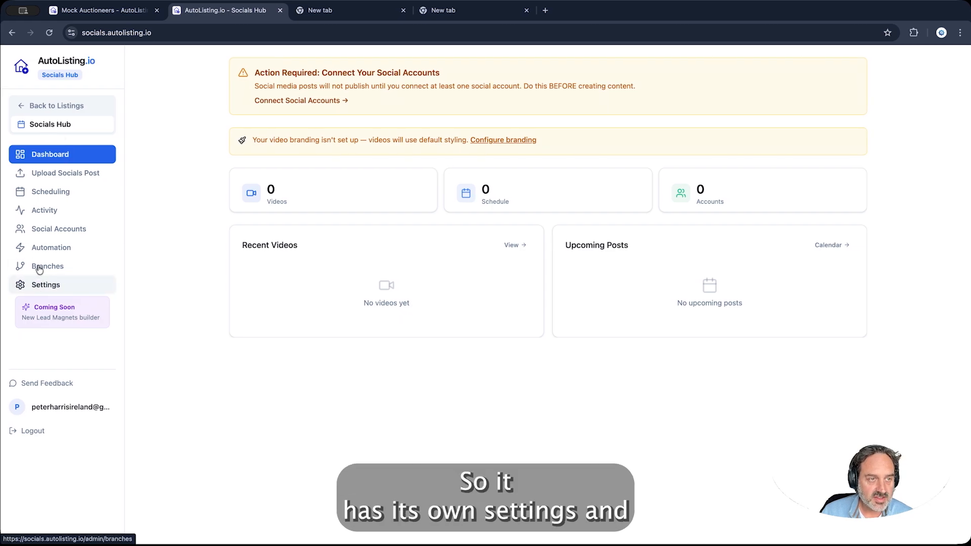
left_click(51, 107)
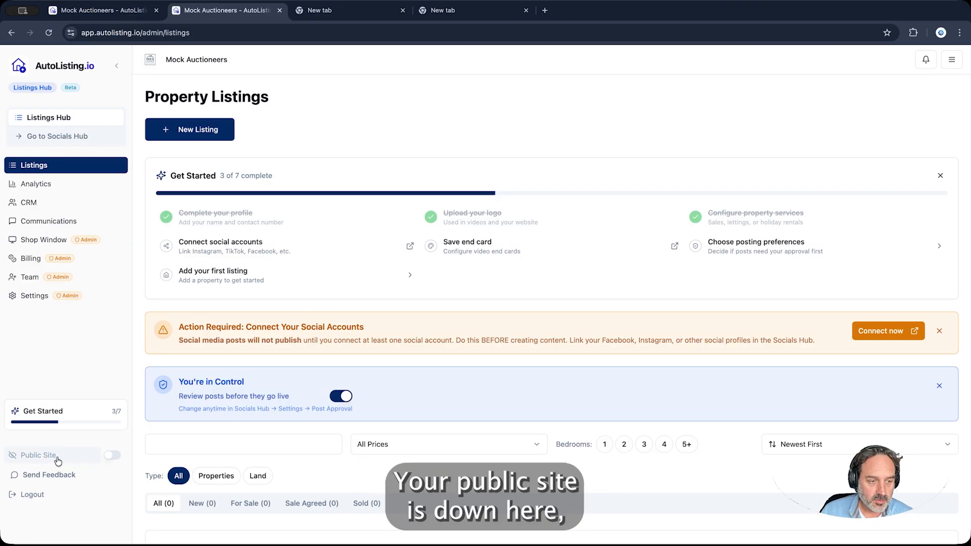
Turn the public site live, preview its empty listings page, then reopen the setup checklist
left_click(112, 456)
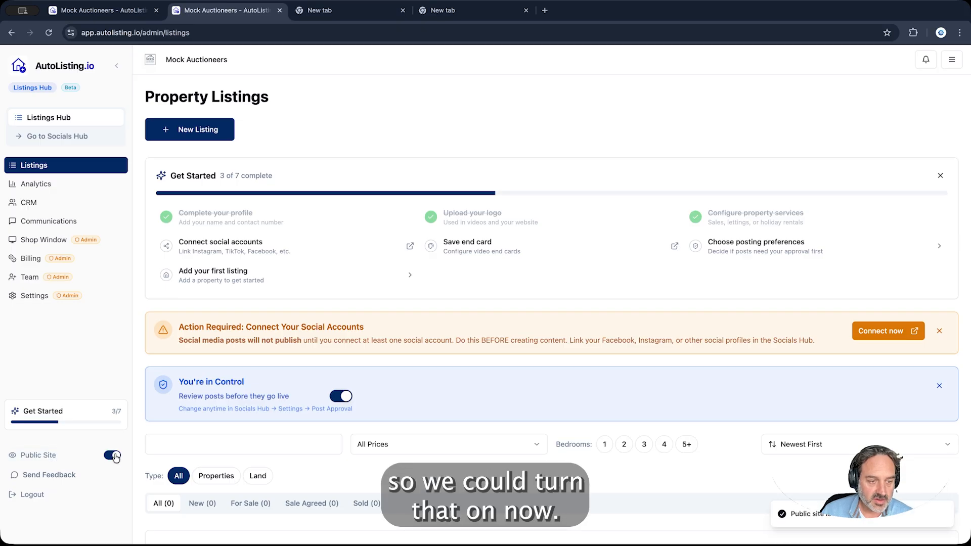
left_click(57, 458)
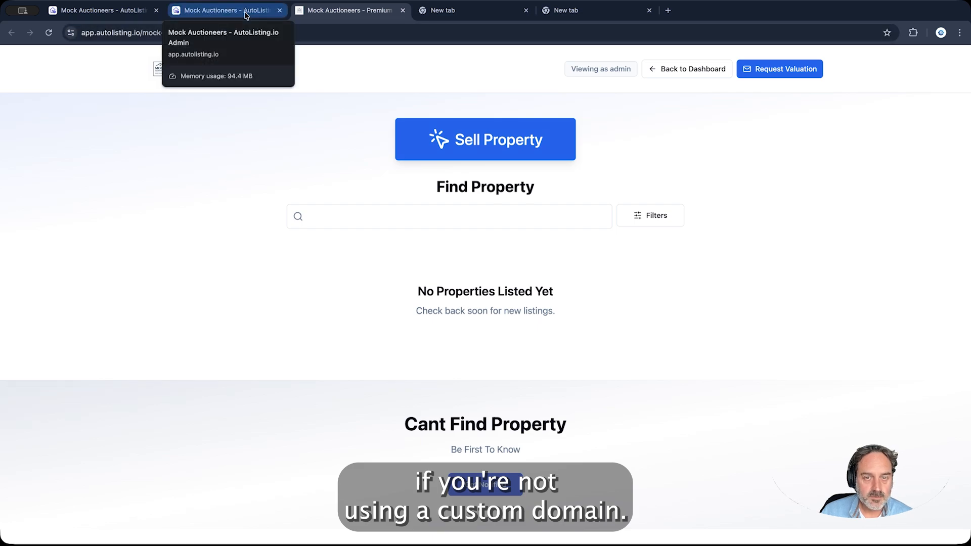
left_click(694, 71)
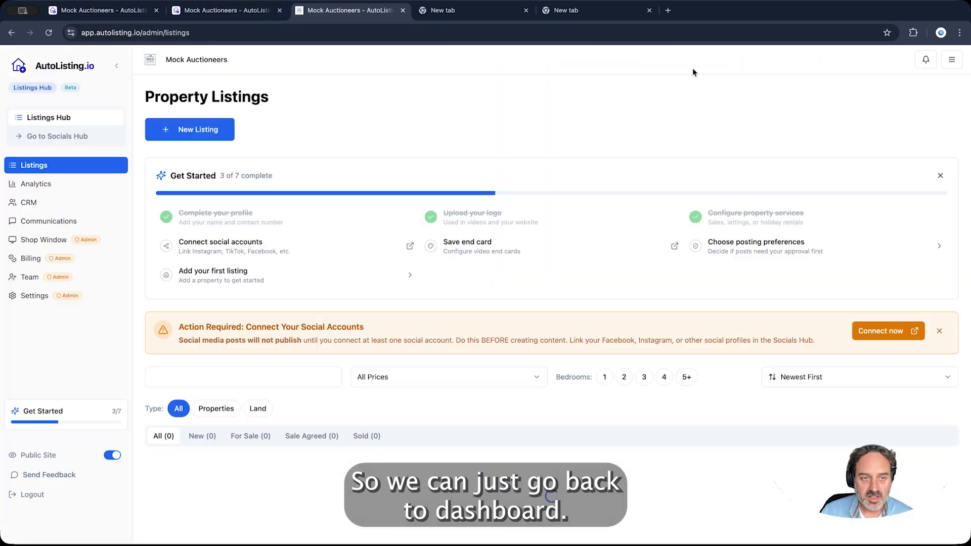
left_click(83, 410)
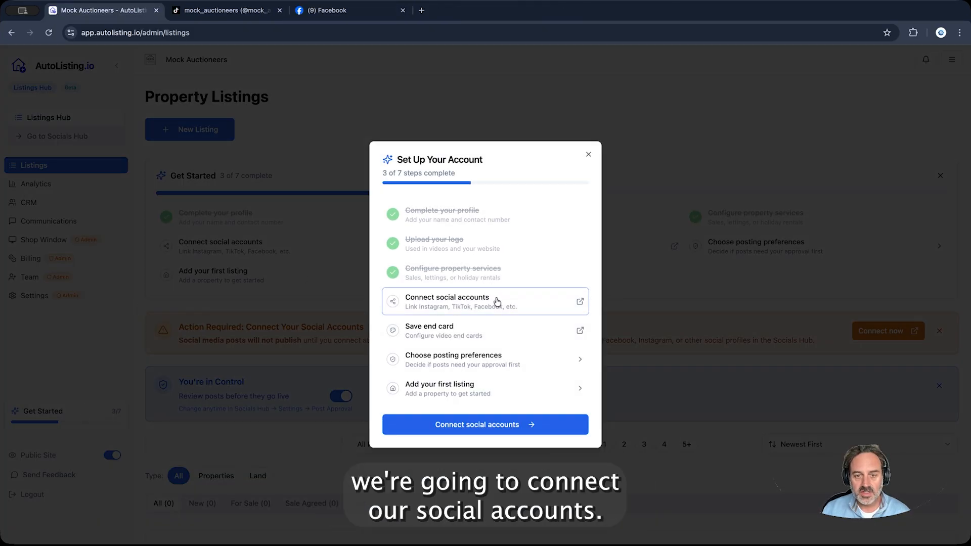
Connect the agency's TikTok account via Connect Account in Socials Hub
left_click(500, 304)
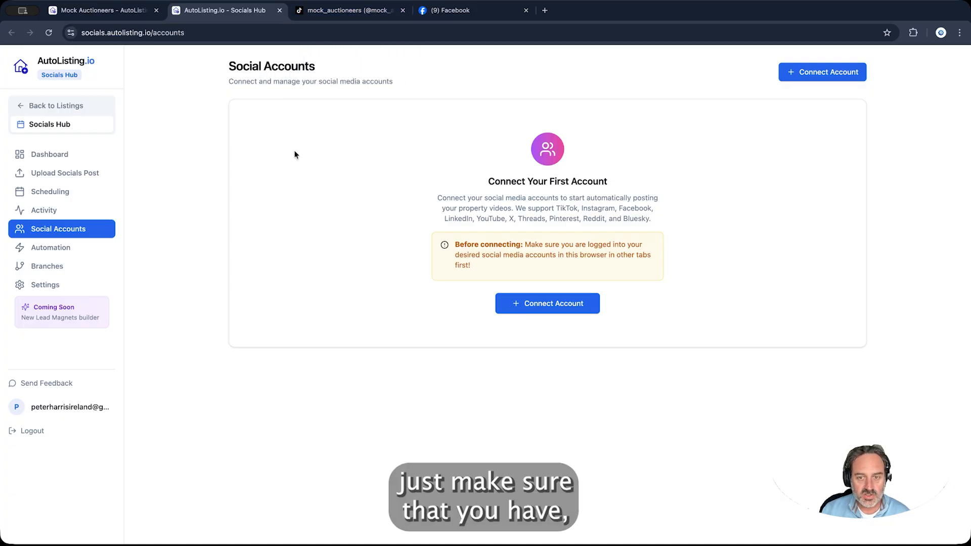
left_click(542, 304)
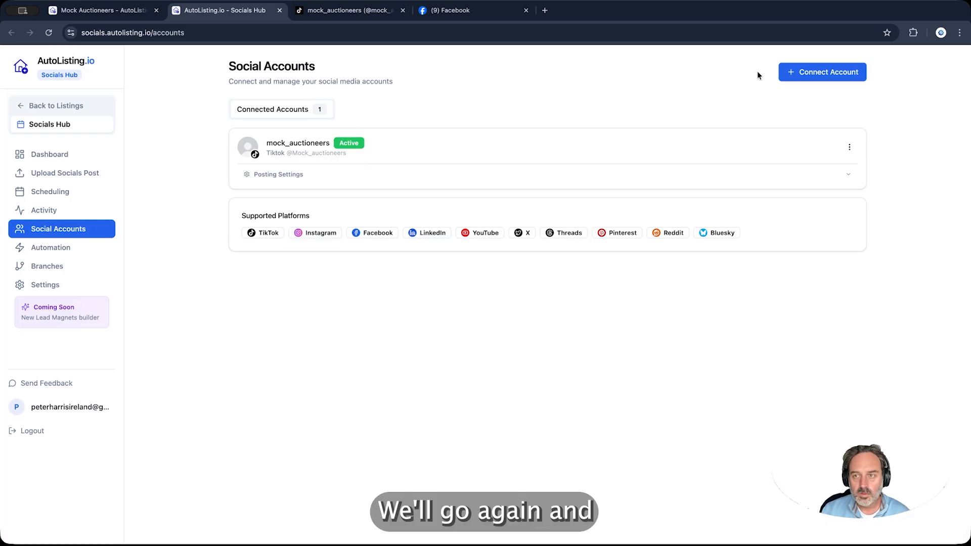
Connect a Facebook Page as a second social account, then return to Property Listings
left_click(818, 76)
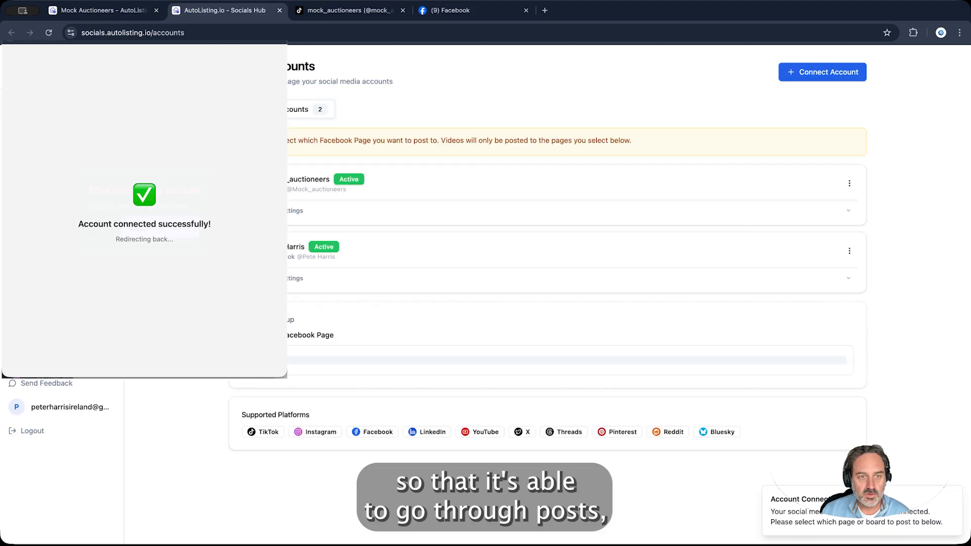
left_click(842, 355)
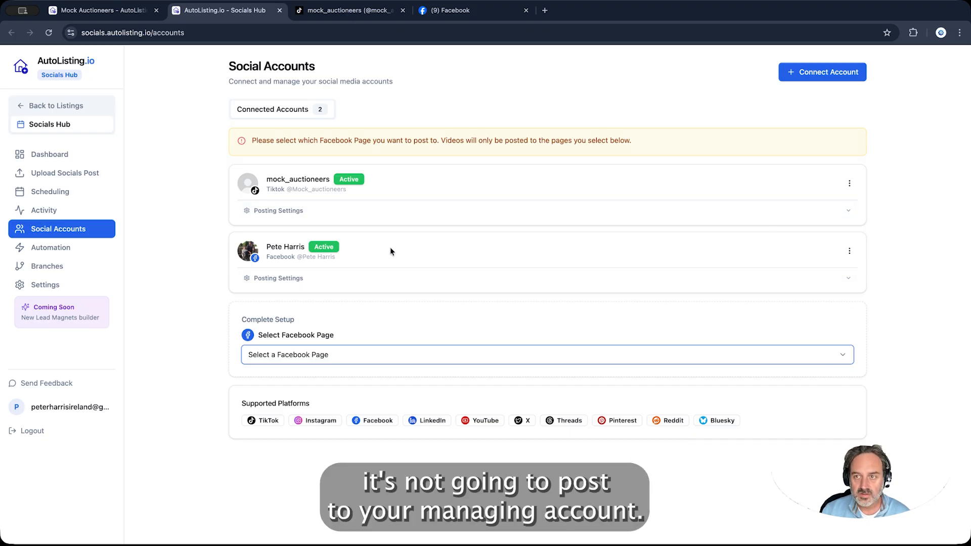
left_click(77, 111)
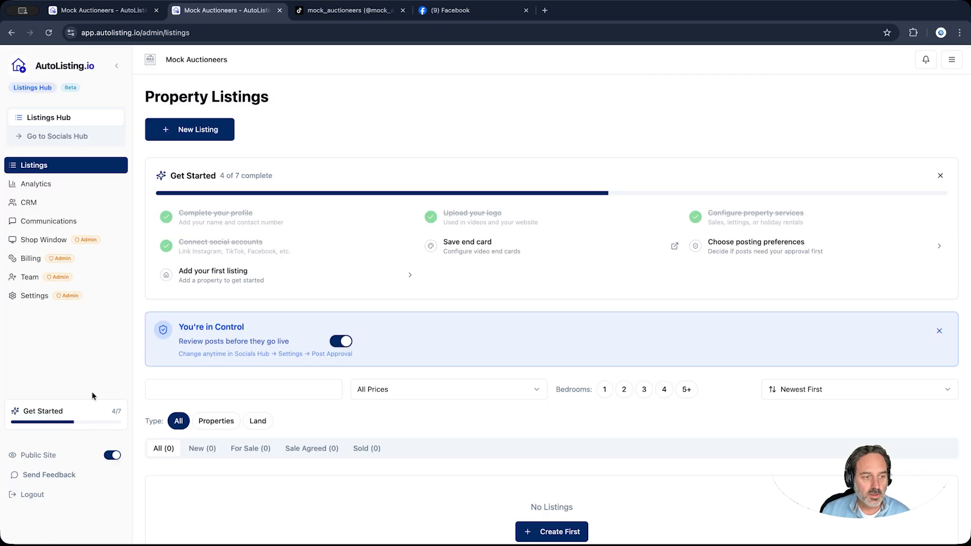
On the 16:9 end card, set logo size 41, licence line size 38 and position 64
left_click(97, 408)
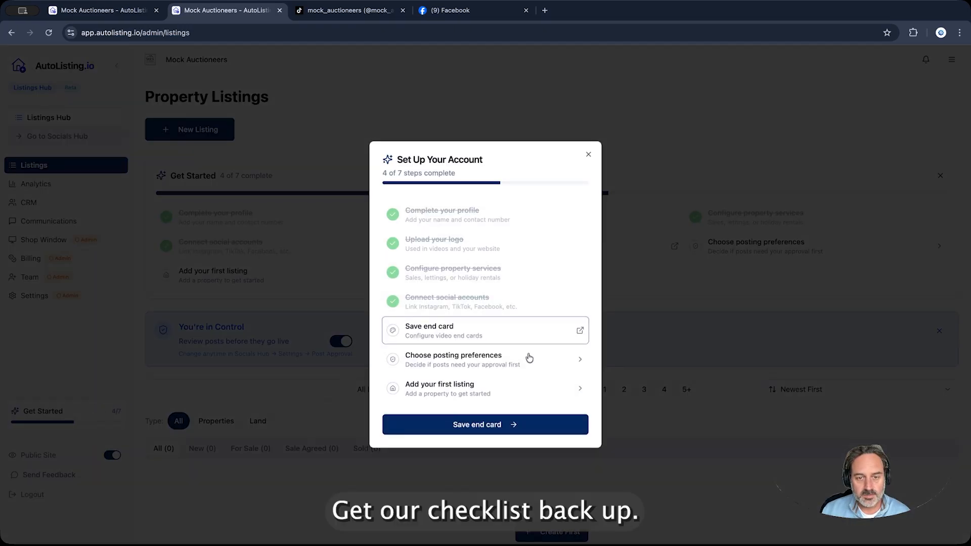
left_click(514, 335)
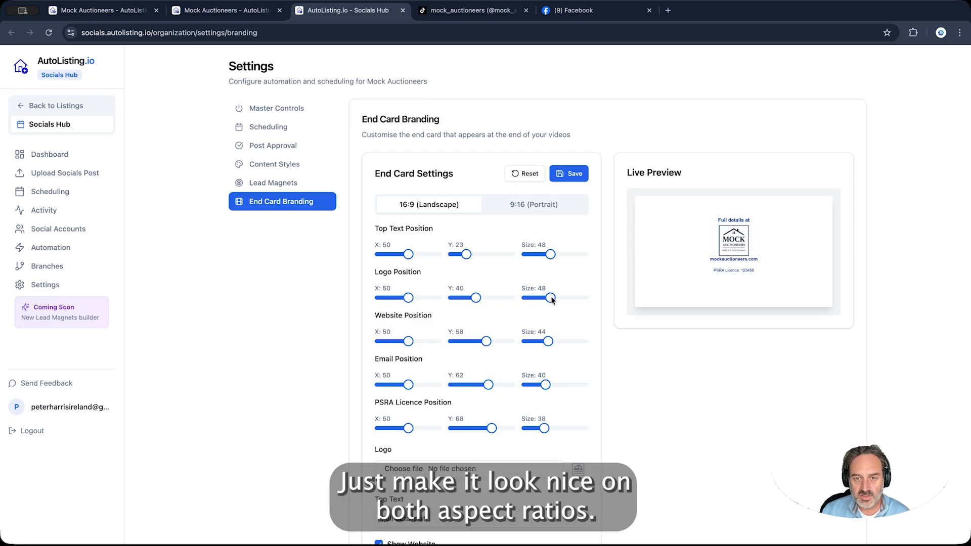
left_click_drag(551, 300, 545, 298)
left_click(542, 428)
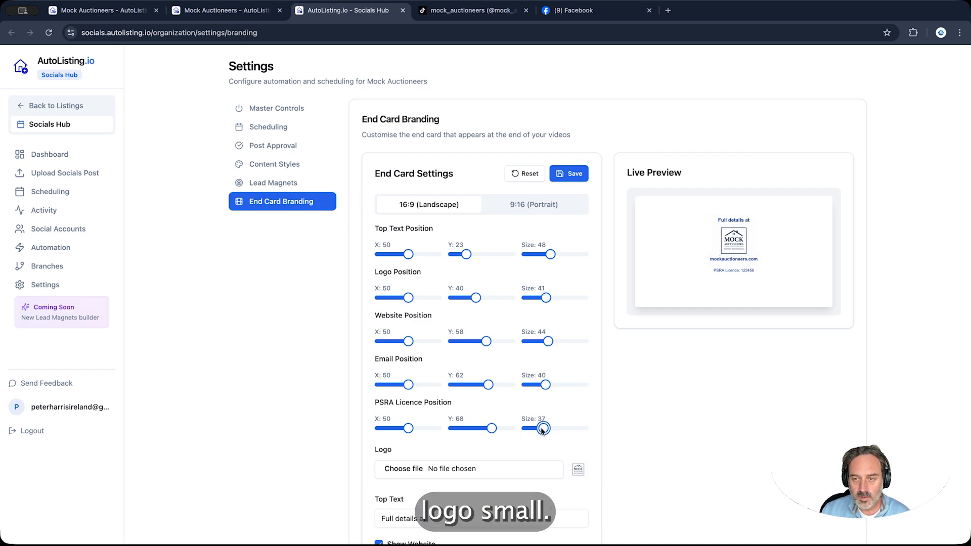
left_click(543, 429)
left_click(485, 428)
left_click_drag(485, 429, 490, 428)
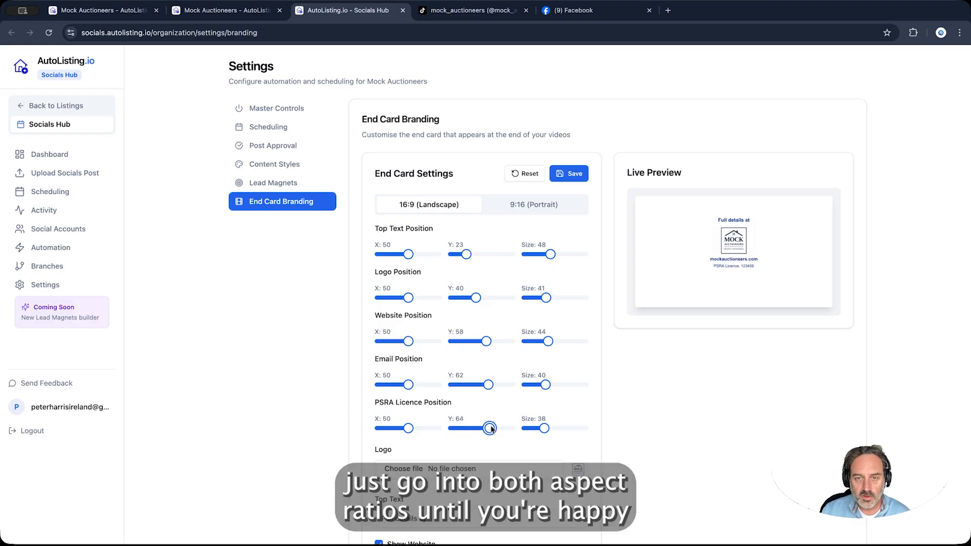
Shrink the licence line on the 9:16 portrait end card and save the end cards
left_click(548, 205)
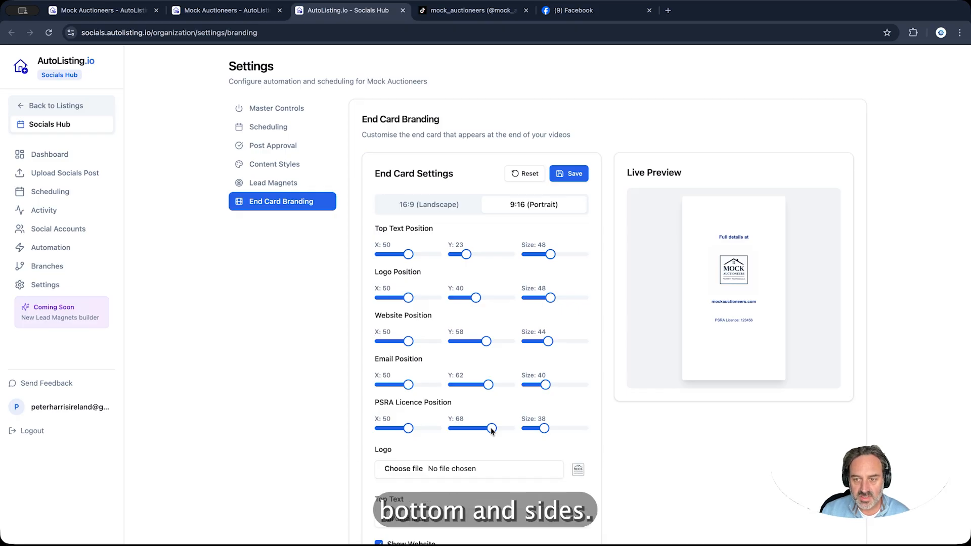
left_click_drag(544, 429, 487, 428)
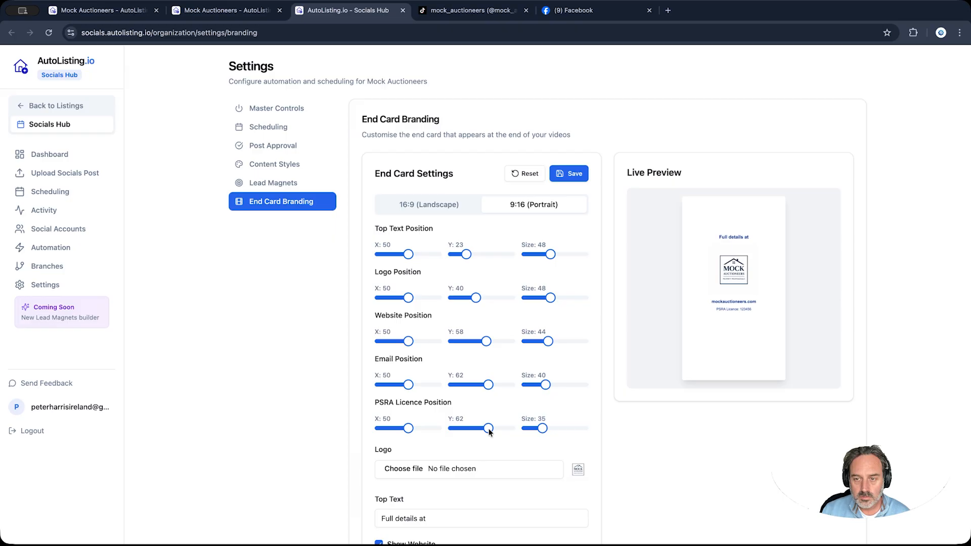
left_click(575, 174)
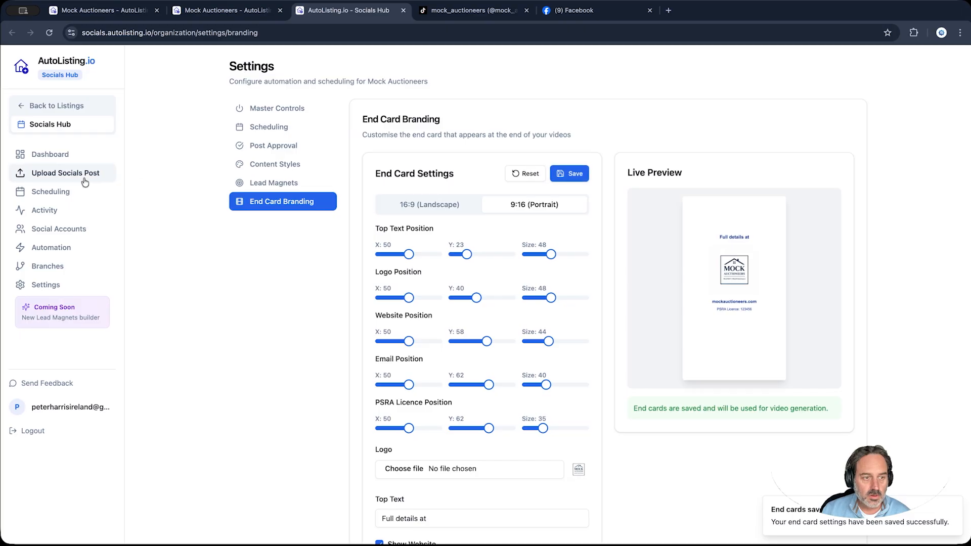
left_click(71, 105)
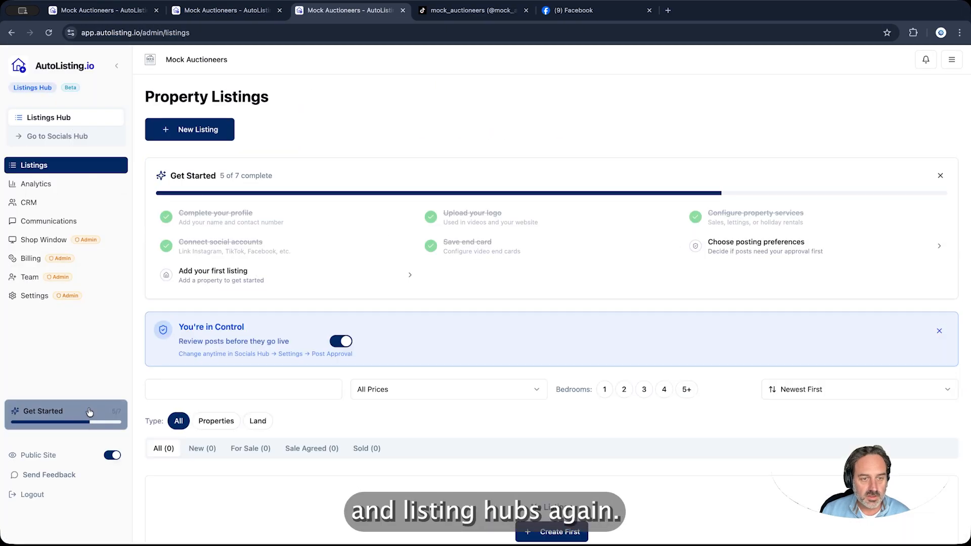
Switch off 'Review posts before they go live', save posting preferences, and start the first listing
left_click(89, 411)
left_click(477, 362)
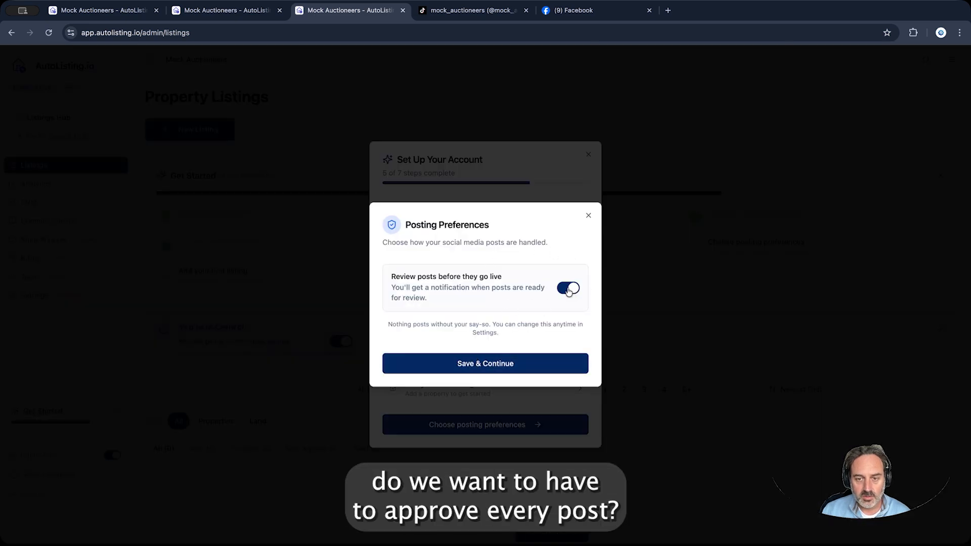
left_click(568, 289)
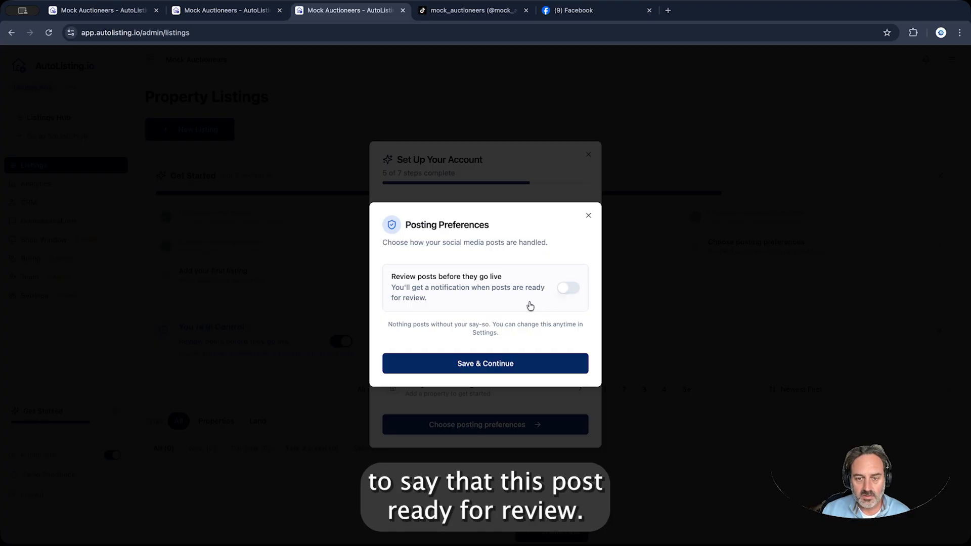
left_click(507, 368)
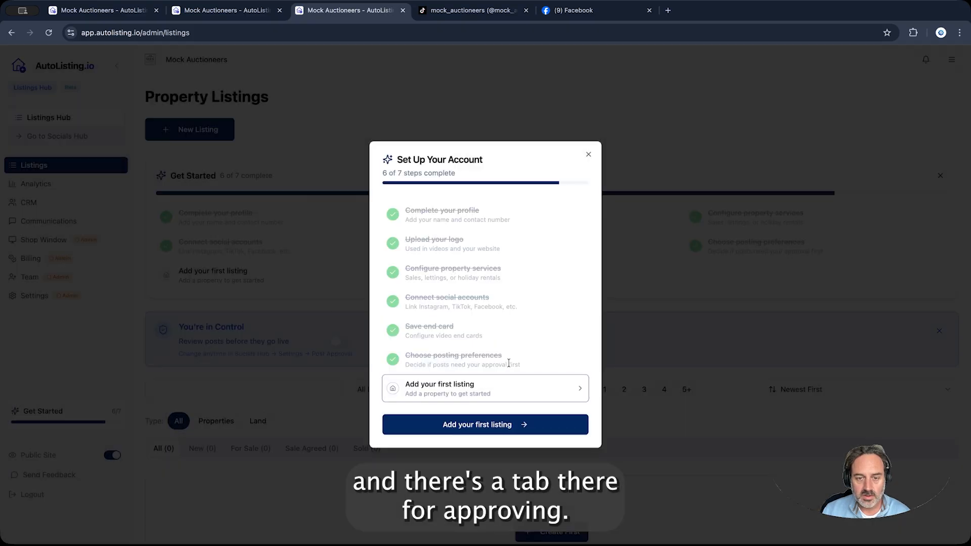
left_click(508, 393)
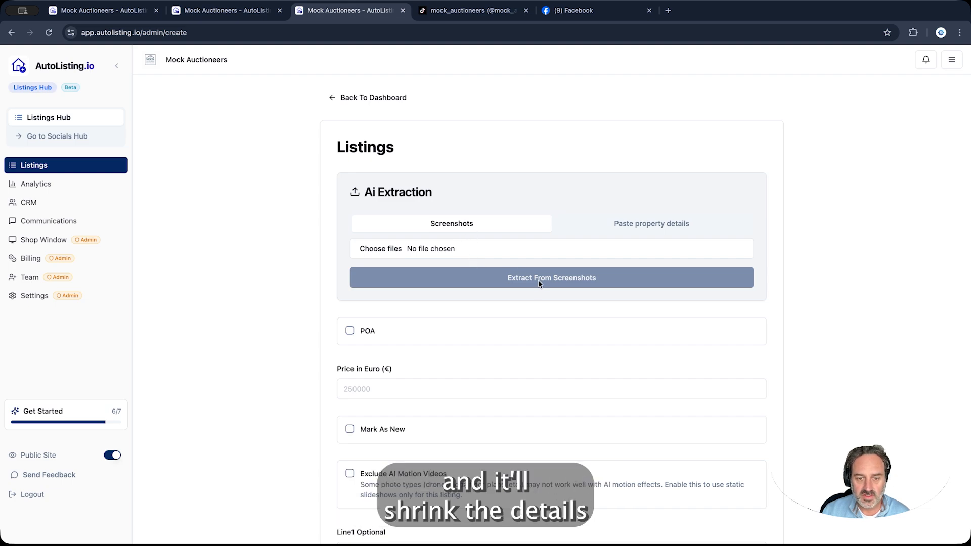
Paste the property description into 'Paste property details' and extract it, filling the form with price 1250000 euro
left_click(626, 222)
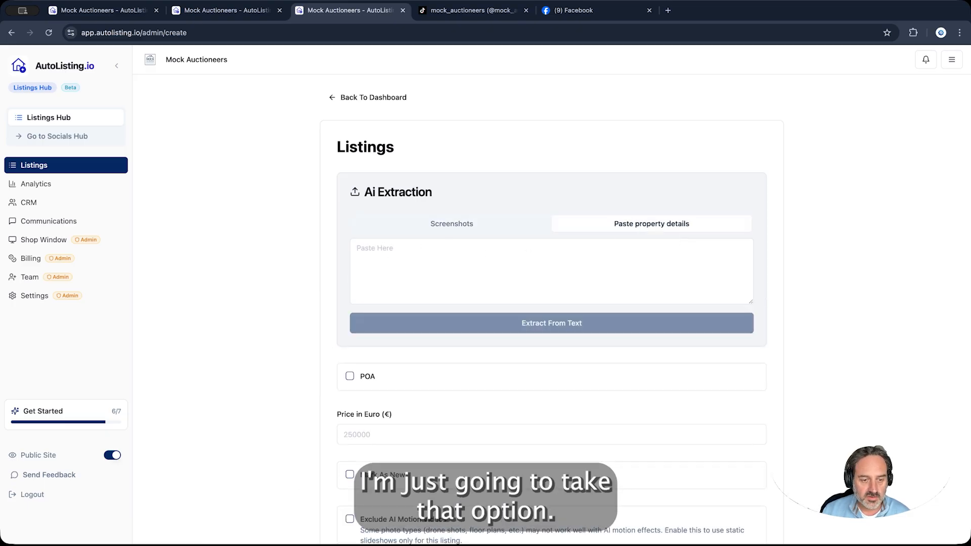
left_click(684, 260)
key("super+v")
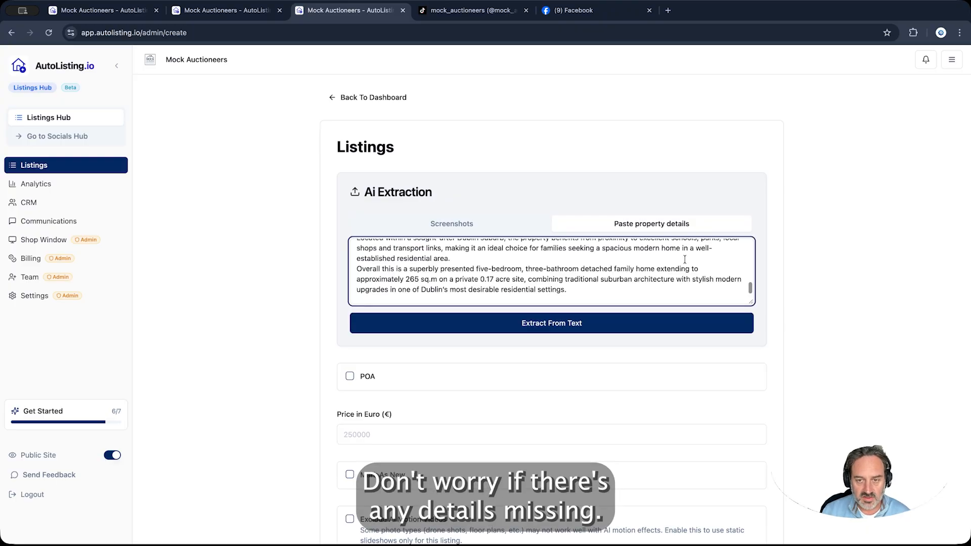
left_click(602, 328)
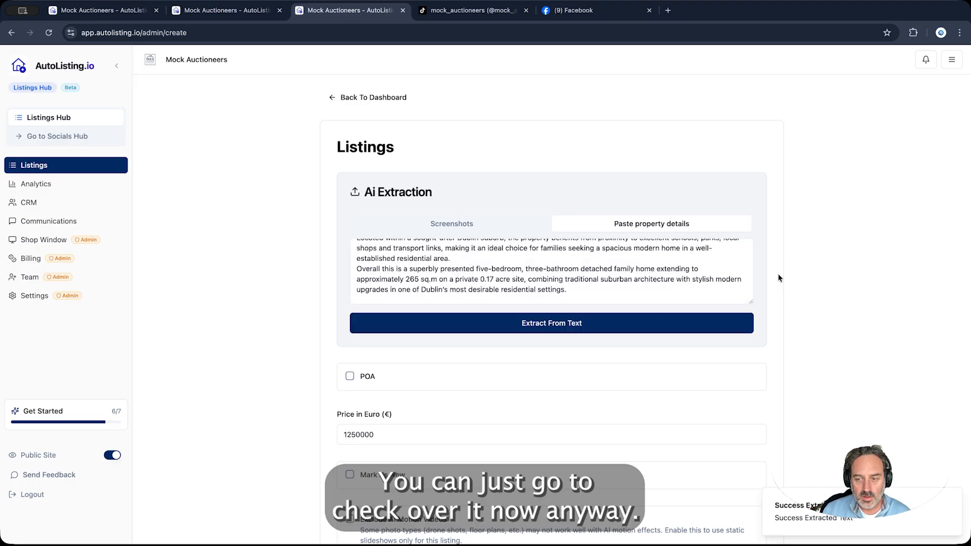
Review the extracted fields: 265 m², 0.17 acres, Detached, description and specs
scroll(778, 276, "down", 5)
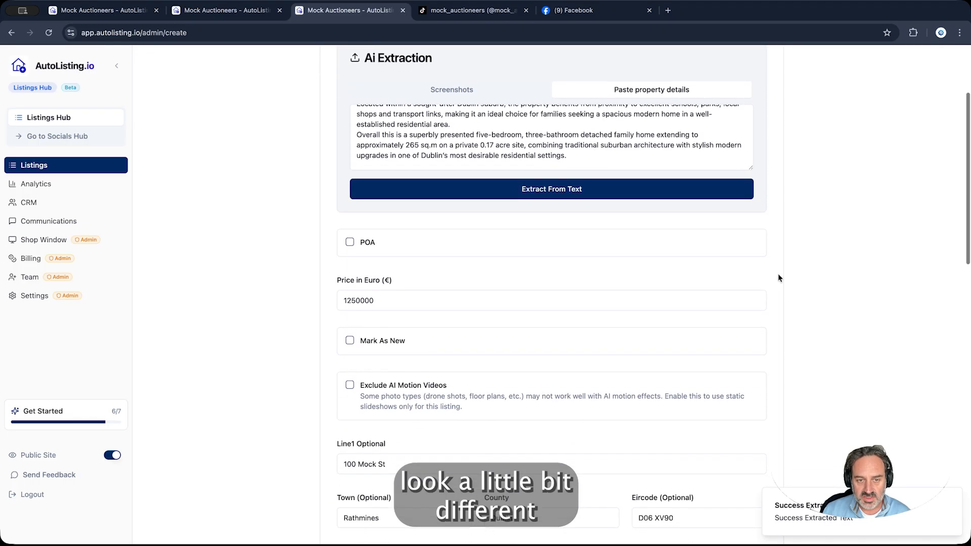
scroll(778, 275, "down", 1)
scroll(778, 275, "down", 3)
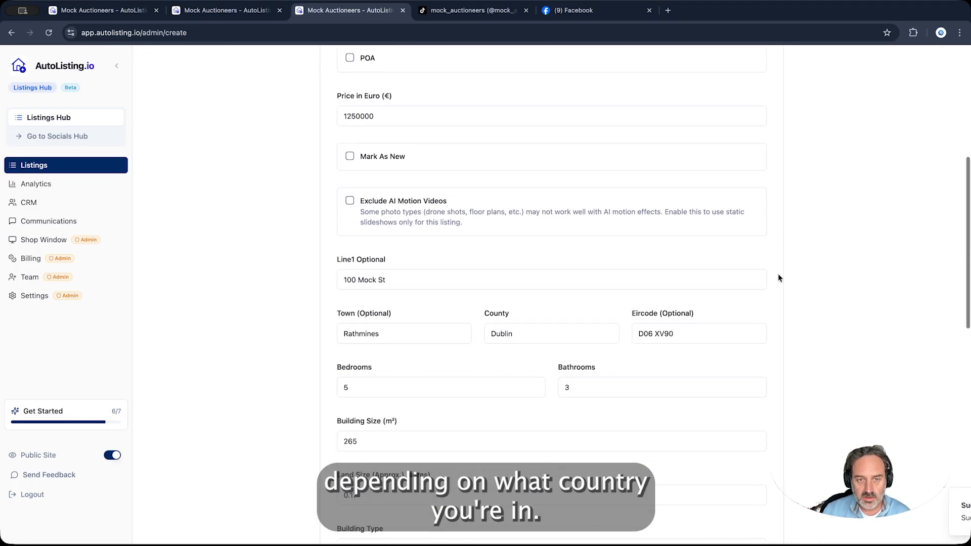
scroll(778, 275, "up", 1)
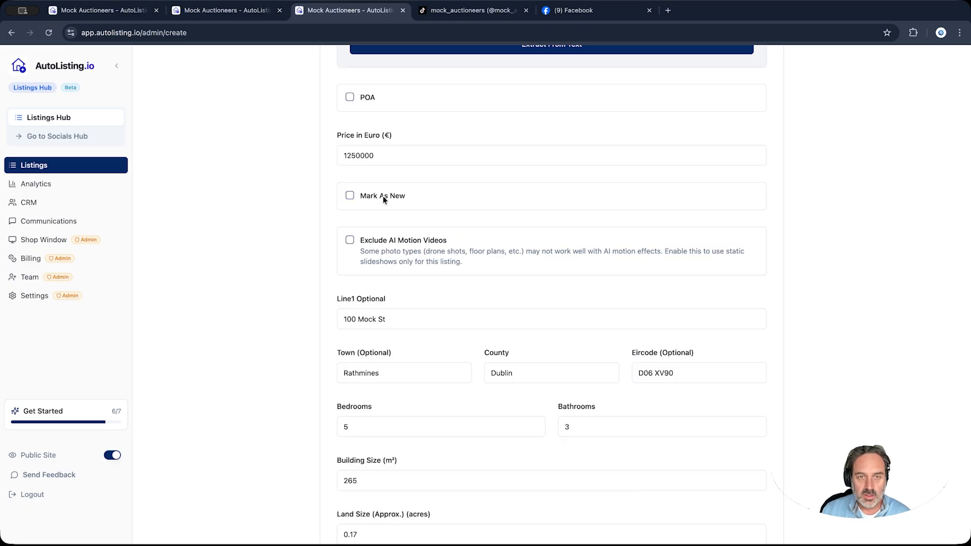
scroll(385, 197, "down", 5)
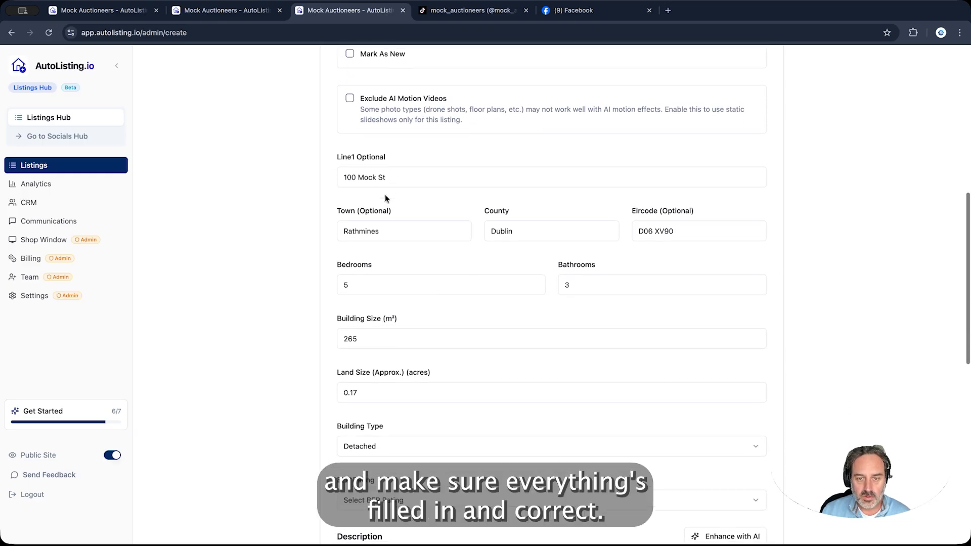
scroll(386, 198, "down", 5)
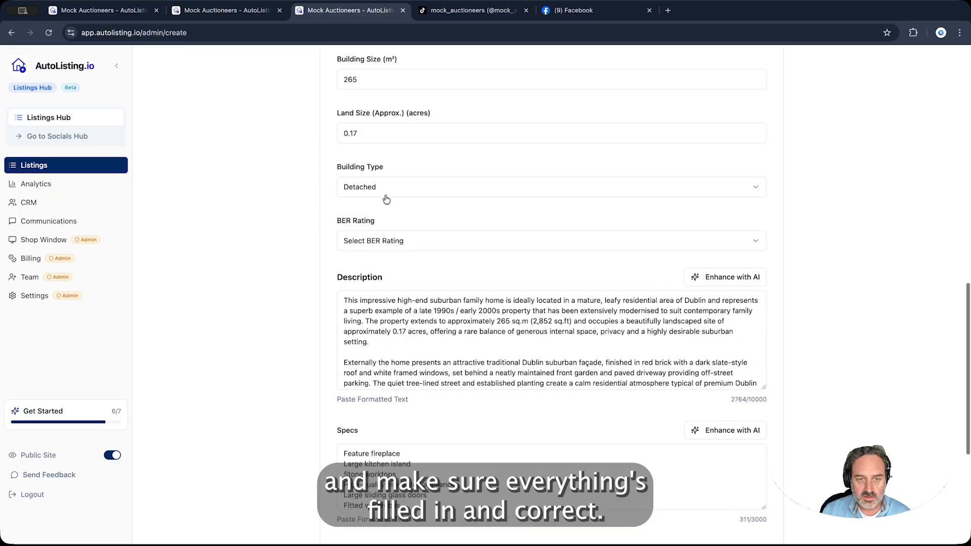
Set the BER Rating to A3 and move down to Property Photos
left_click(754, 241)
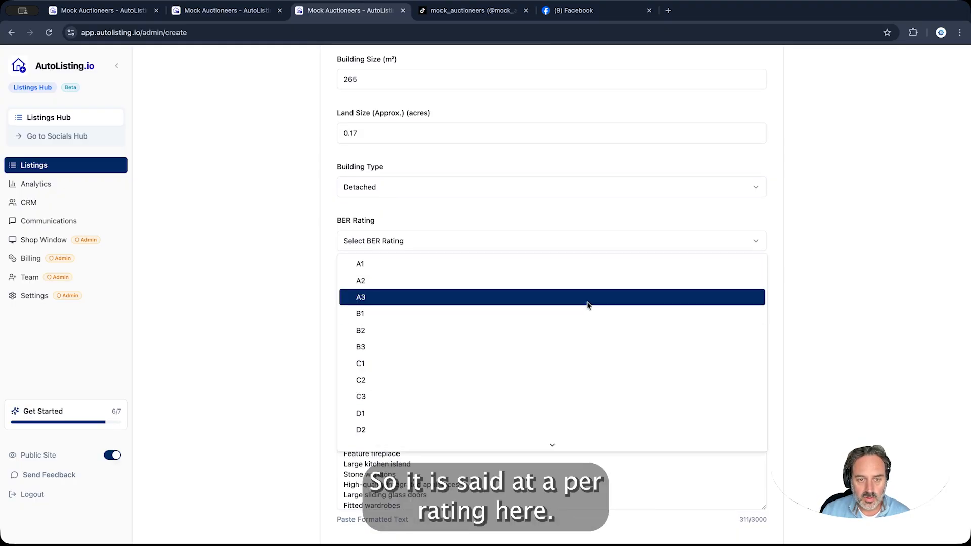
left_click(584, 300)
scroll(571, 296, "down", 8)
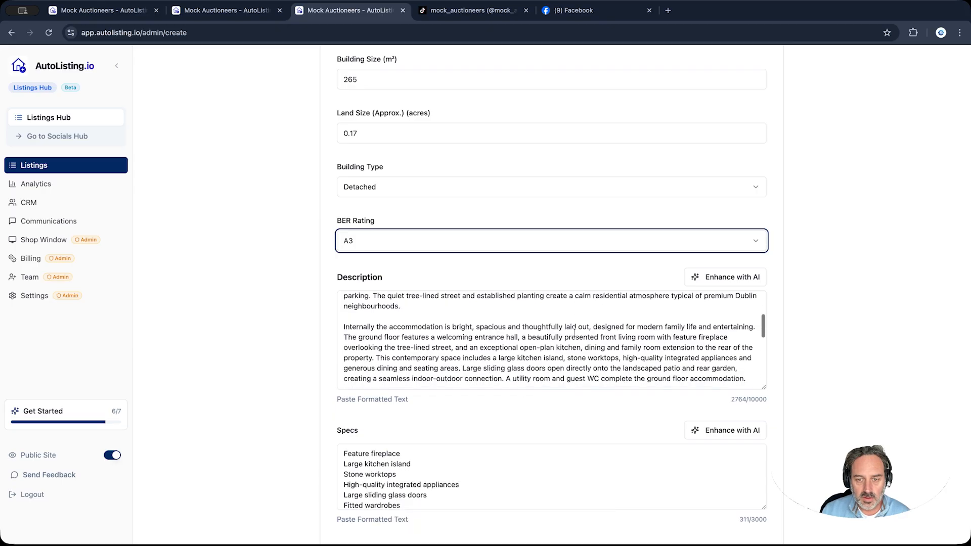
scroll(574, 333, "down", 8)
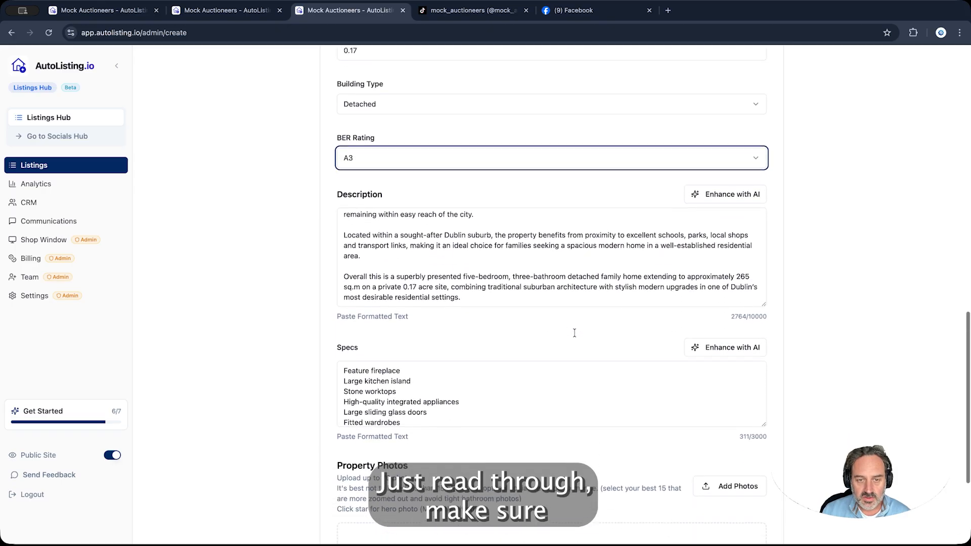
scroll(574, 332, "down", 8)
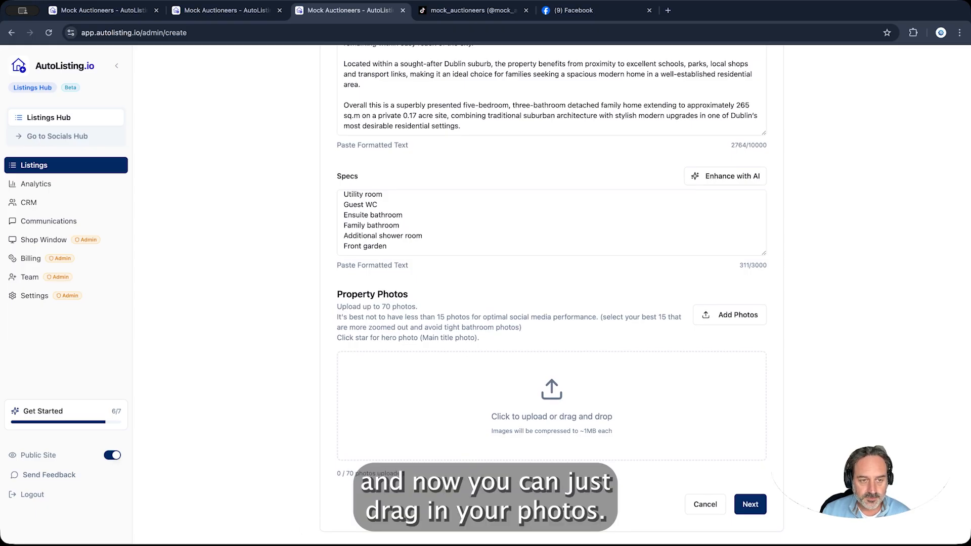
Upload the ten property photos, keep the front exterior as hero, and include the garden photo in social images
left_click_drag(680, 441, 677, 437)
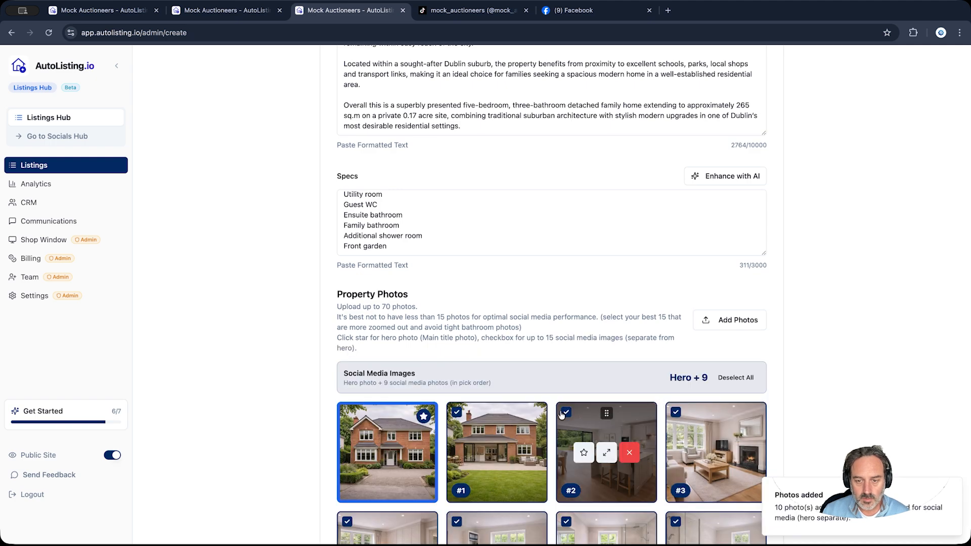
scroll(571, 409, "down", 3)
scroll(561, 415, "down", 1)
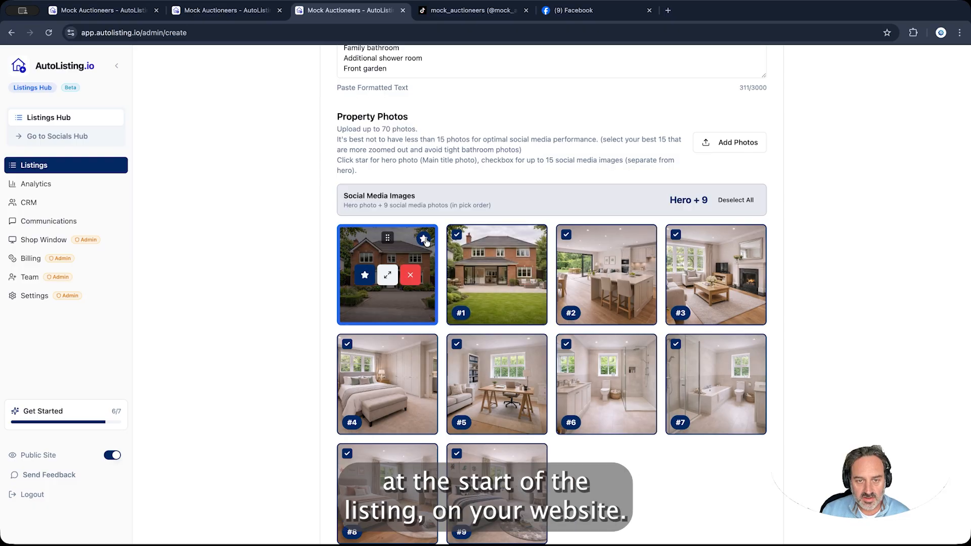
scroll(428, 240, "down", 1)
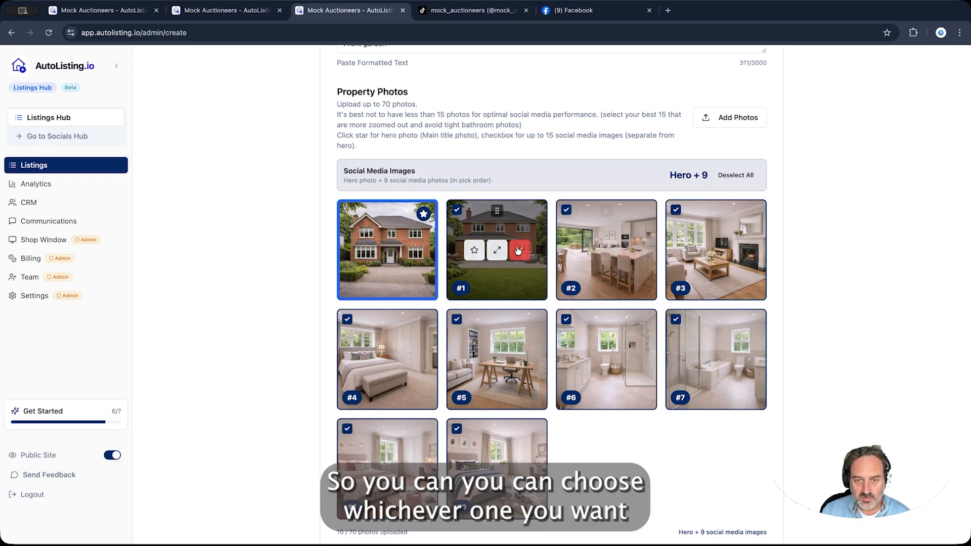
left_click(474, 250)
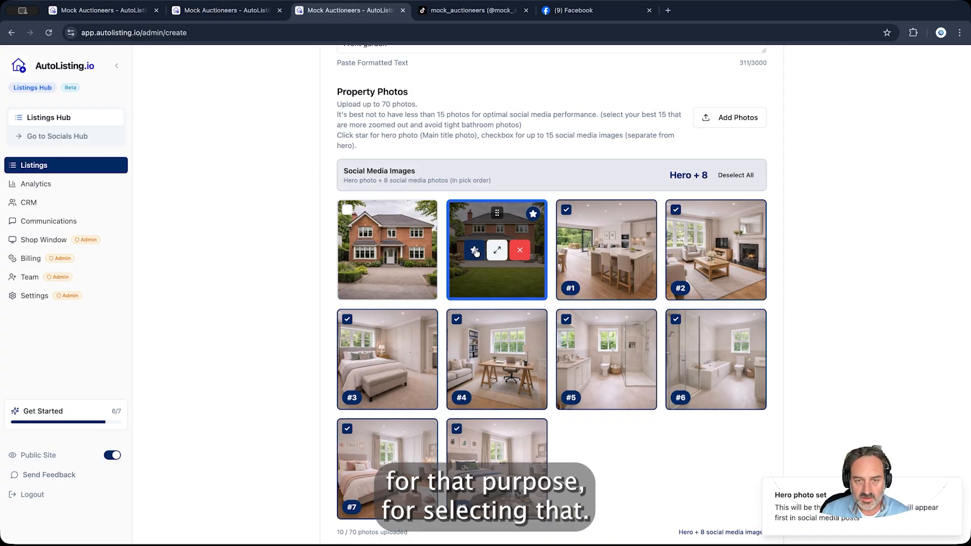
left_click(363, 251)
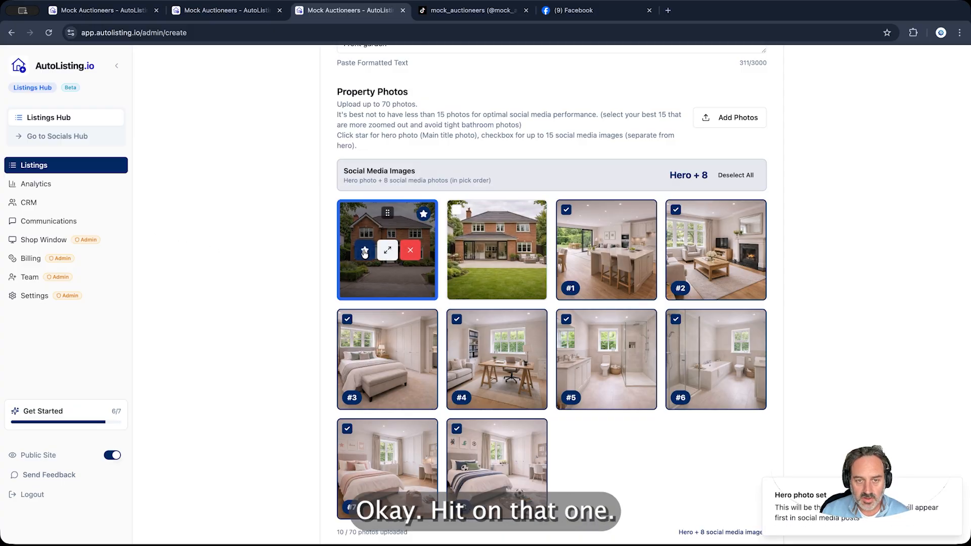
left_click(457, 211)
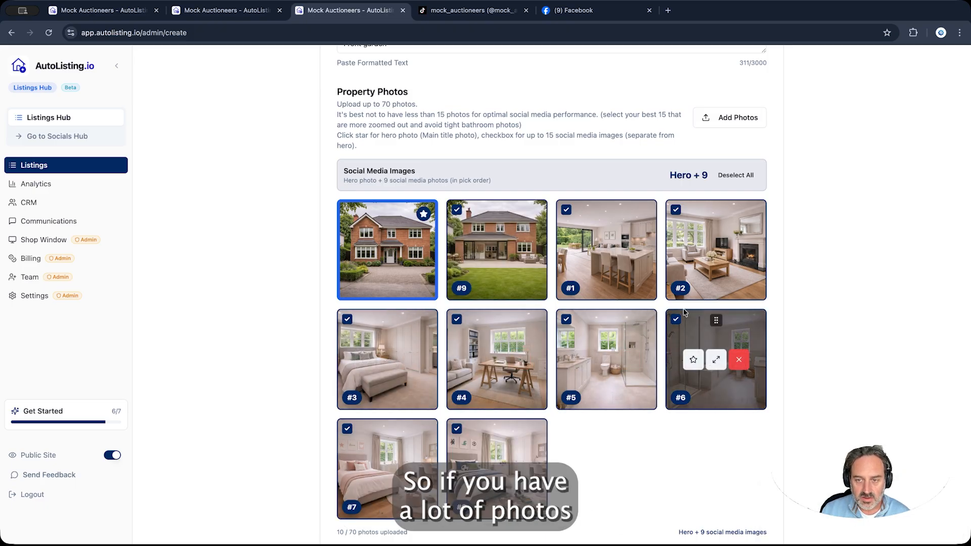
Move bedroom photos #8 and #3 into the first row right after the hero photo
scroll(494, 349, "down", 2)
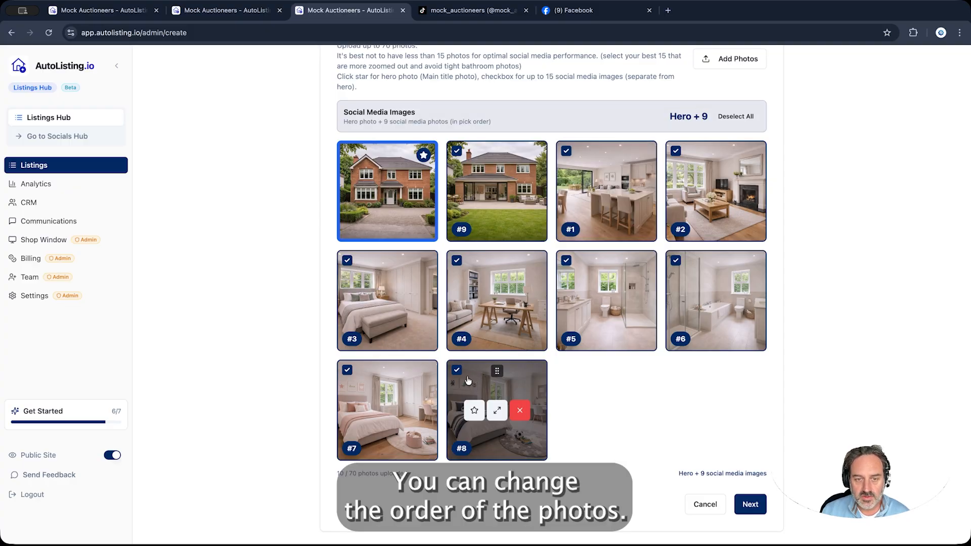
left_click_drag(496, 371, 590, 157)
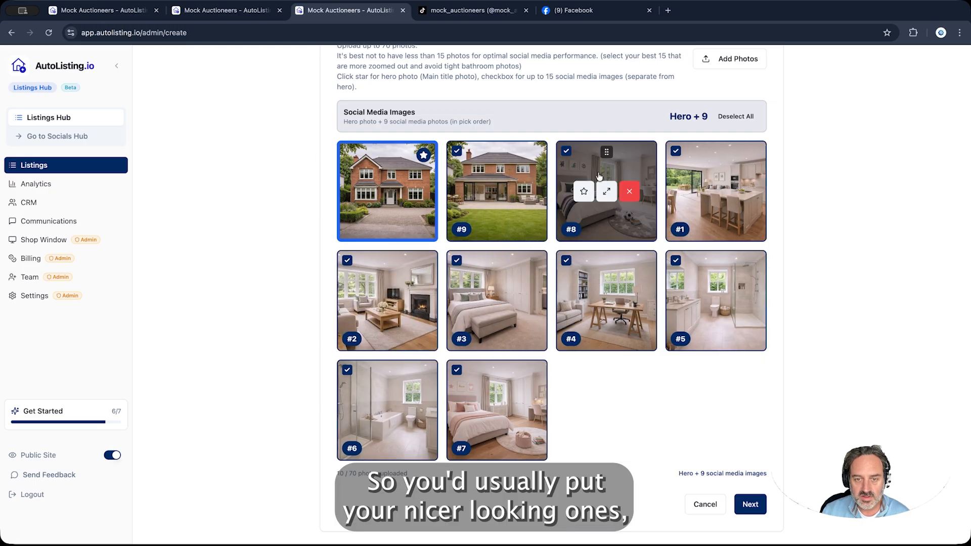
left_click_drag(495, 261, 510, 191)
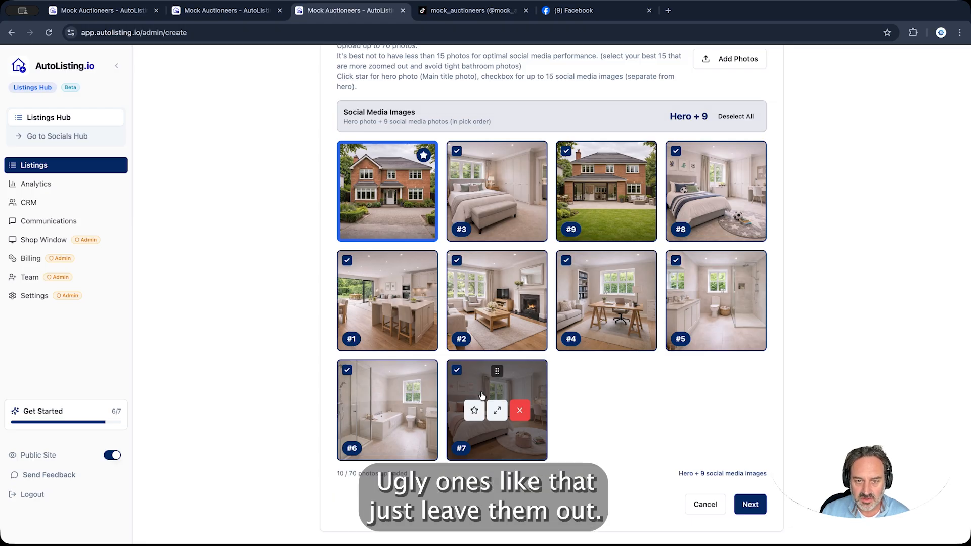
Review the '5 Bed, 3 Bath Detached in Rathmines, Dublin' listing and confirm to post it
left_click(755, 505)
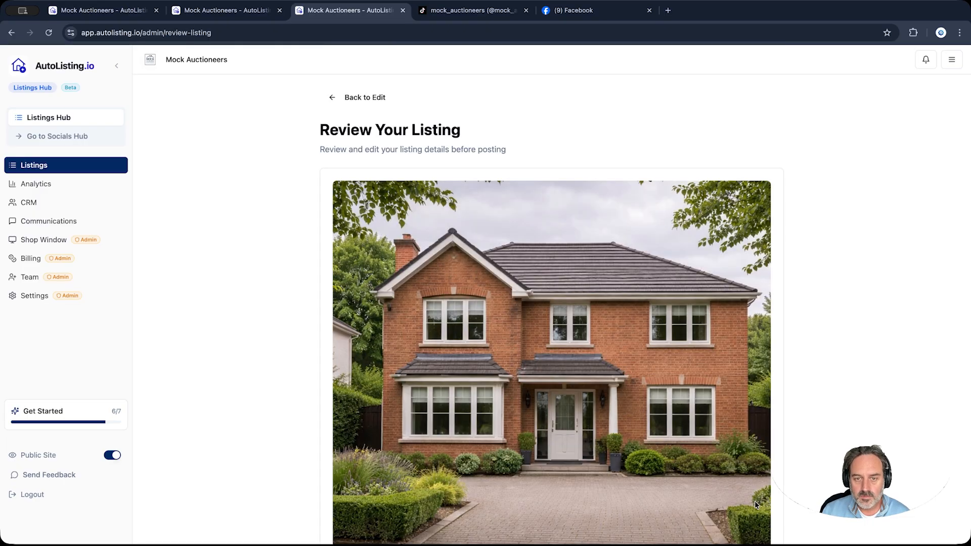
scroll(800, 345, "down", 7)
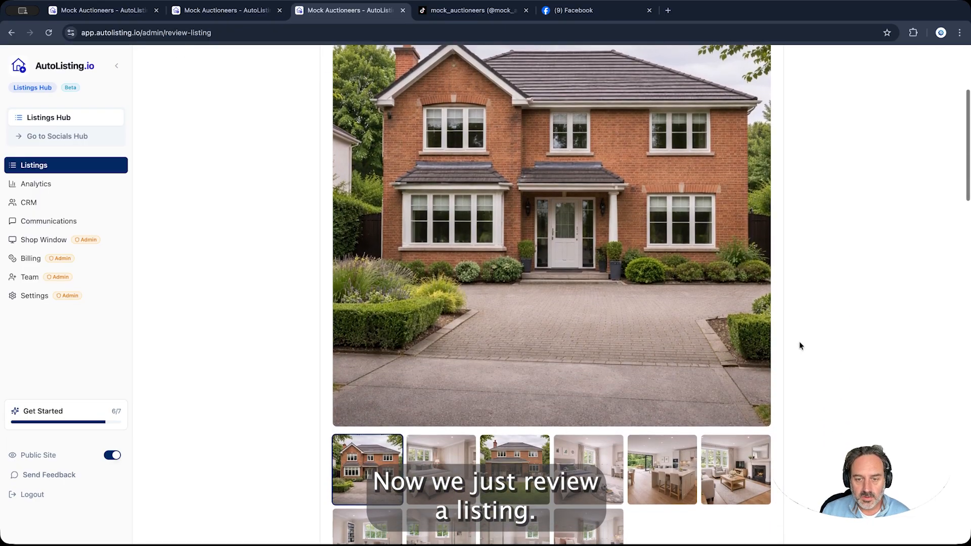
scroll(799, 345, "down", 8)
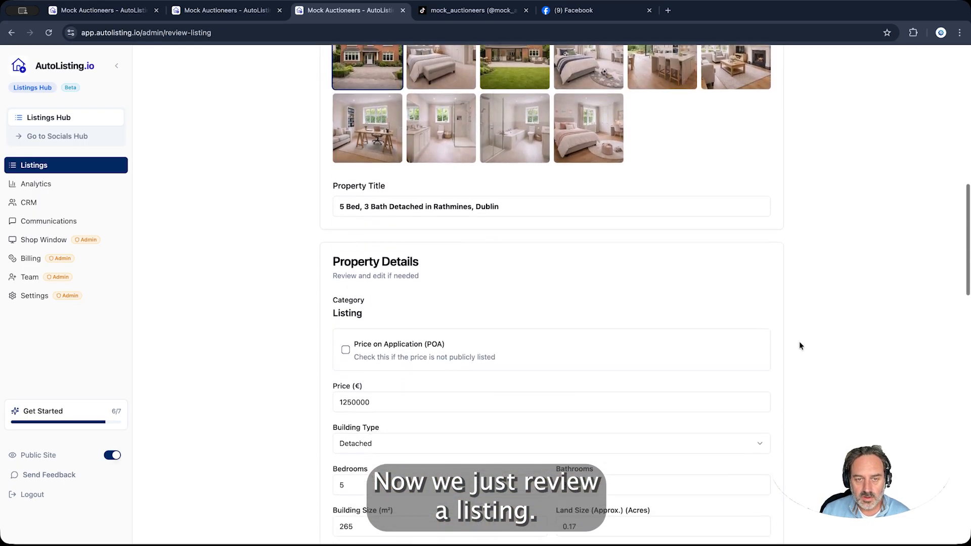
scroll(799, 346, "down", 10)
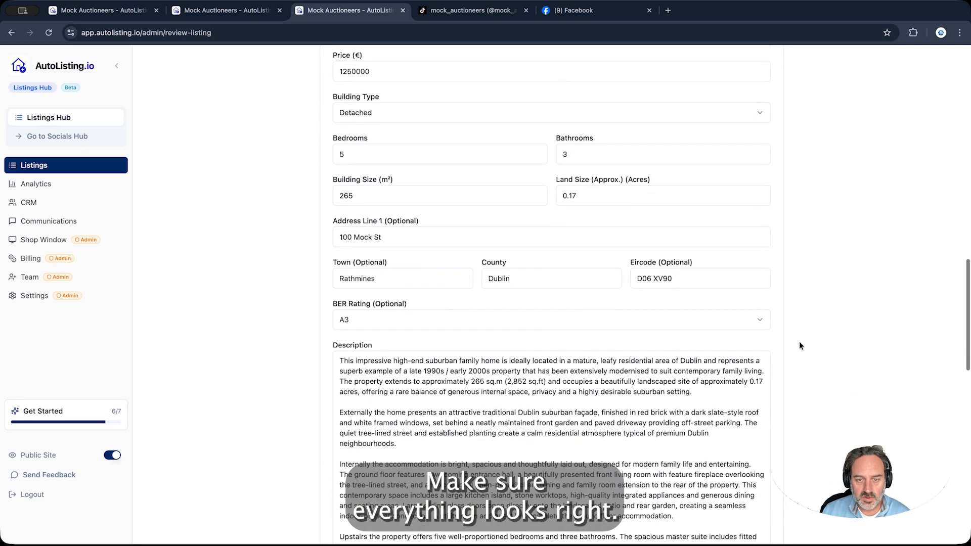
scroll(800, 346, "down", 9)
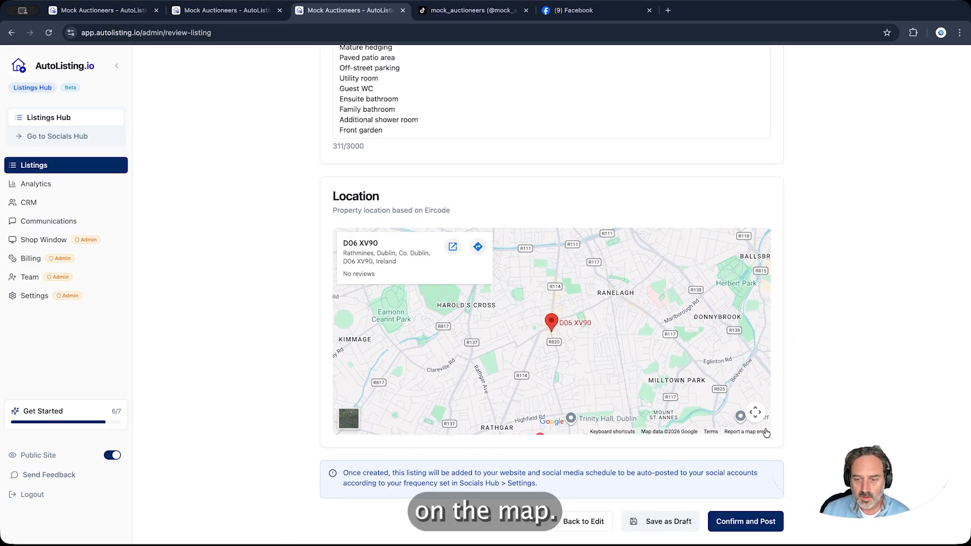
left_click(749, 526)
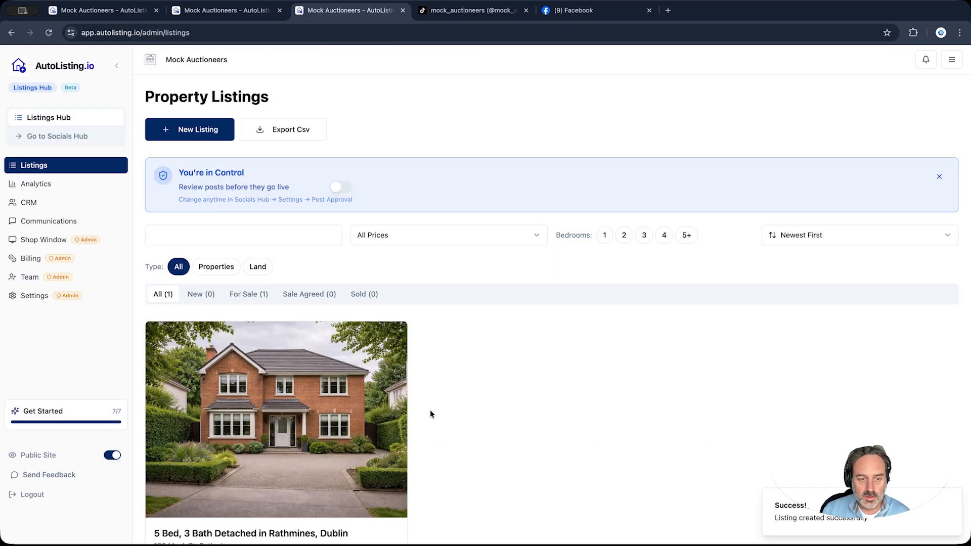
scroll(430, 410, "down", 3)
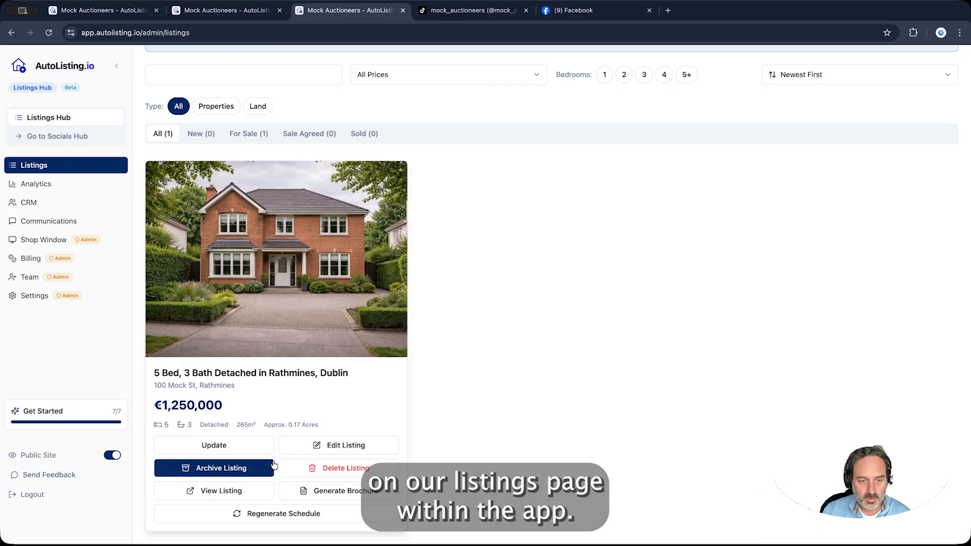
left_click(345, 447)
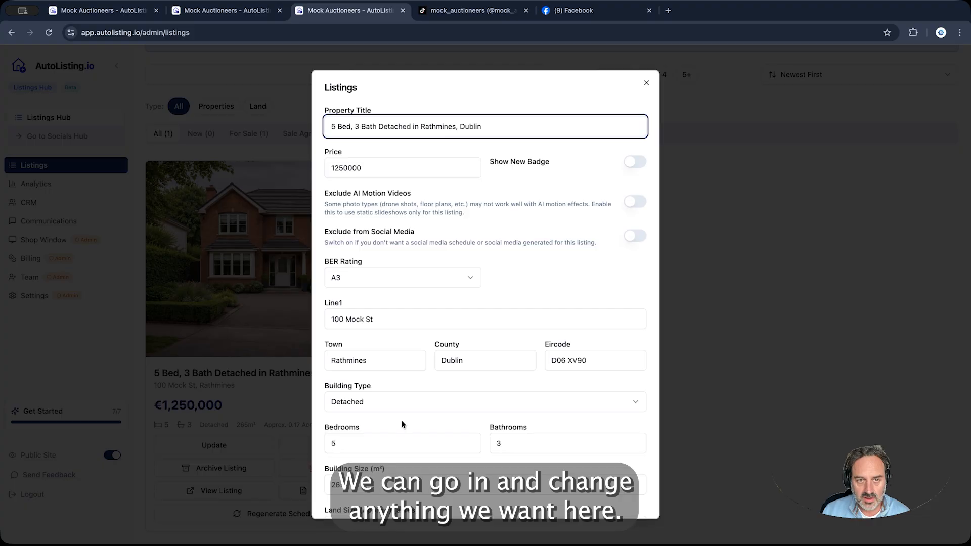
scroll(403, 423, "down", 20)
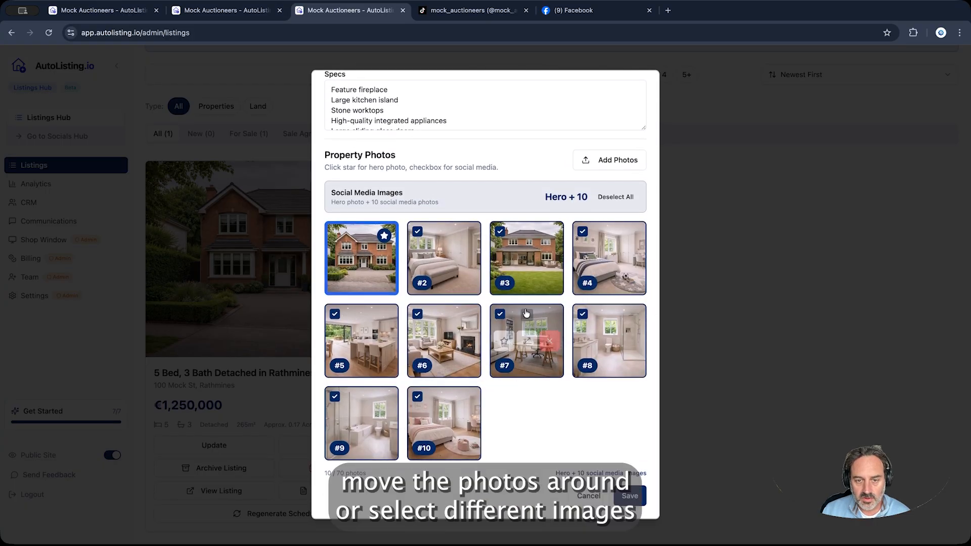
scroll(604, 301, "up", 1)
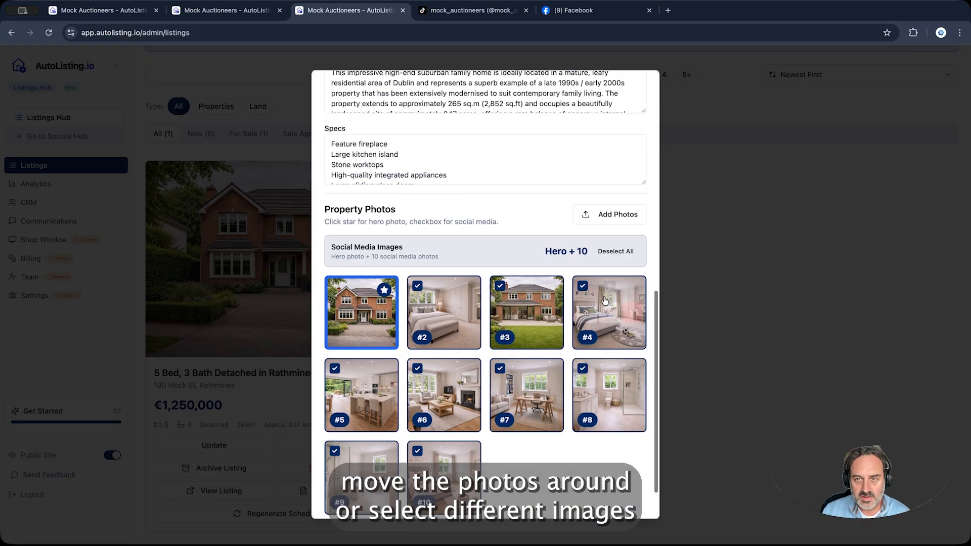
scroll(605, 300, "up", 15)
left_click(645, 84)
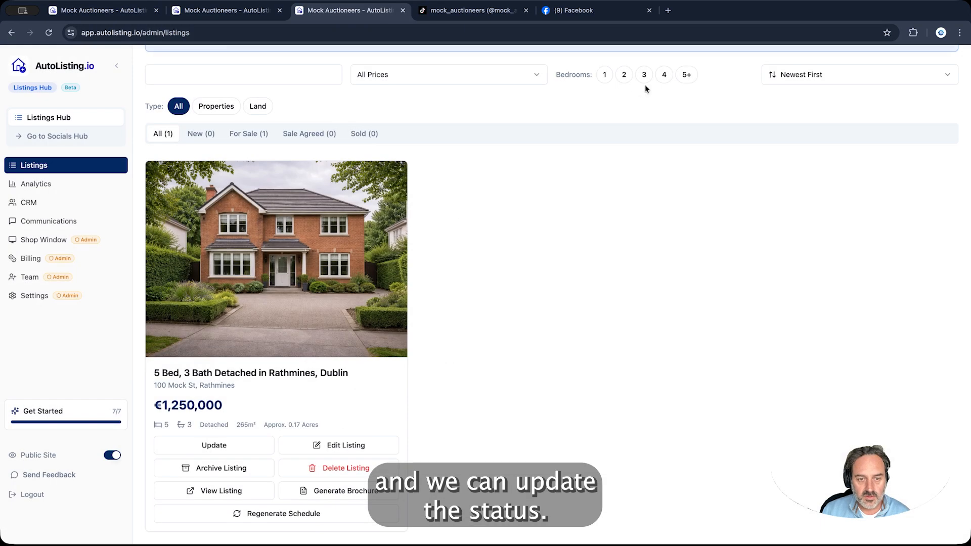
left_click(231, 447)
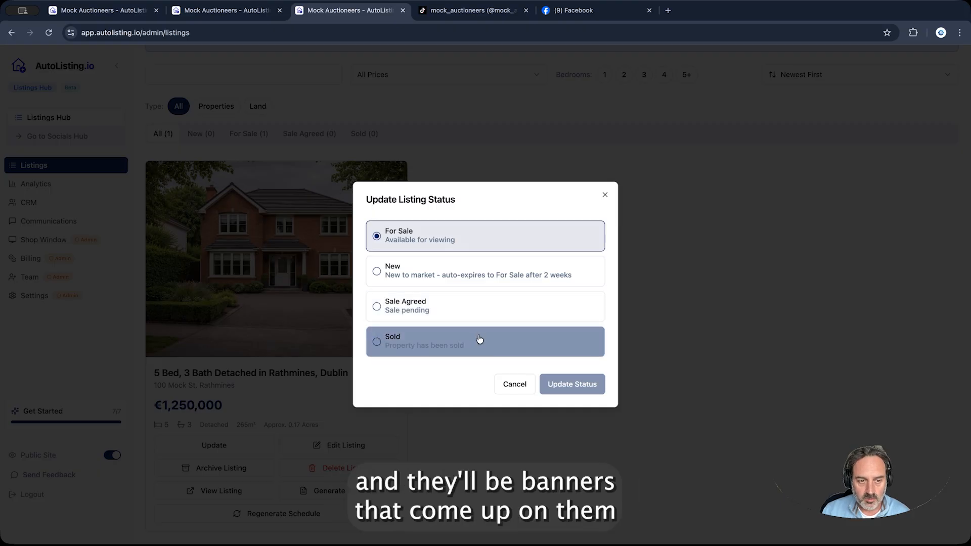
left_click(575, 346)
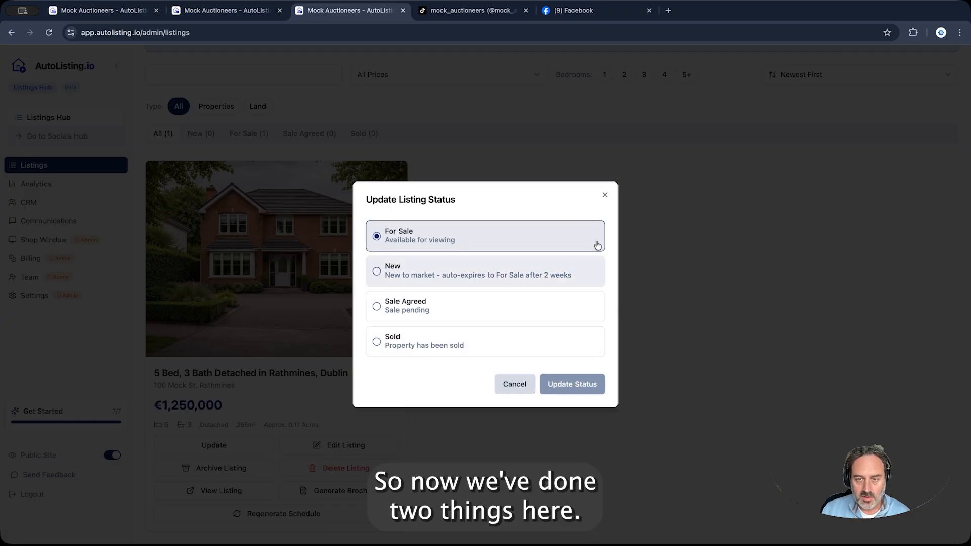
left_click(603, 196)
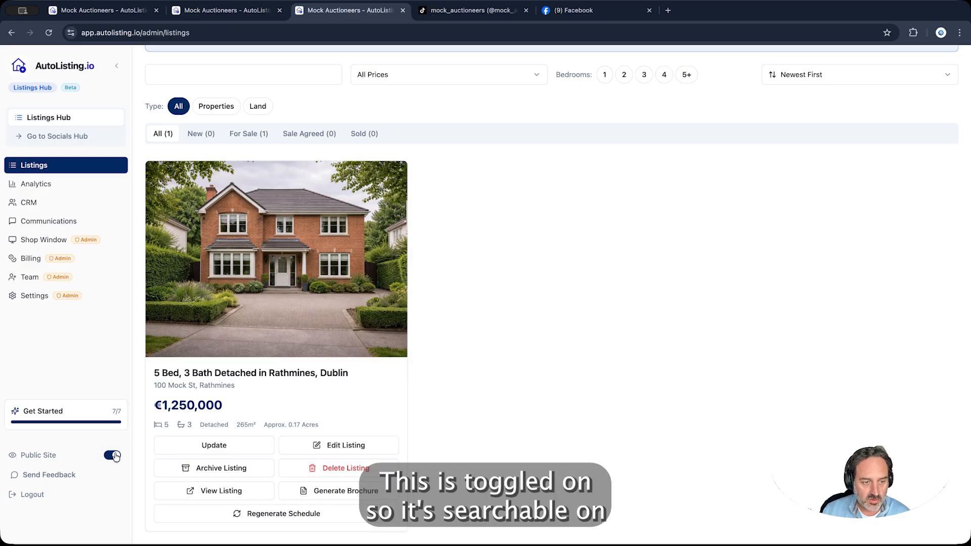
left_click(44, 457)
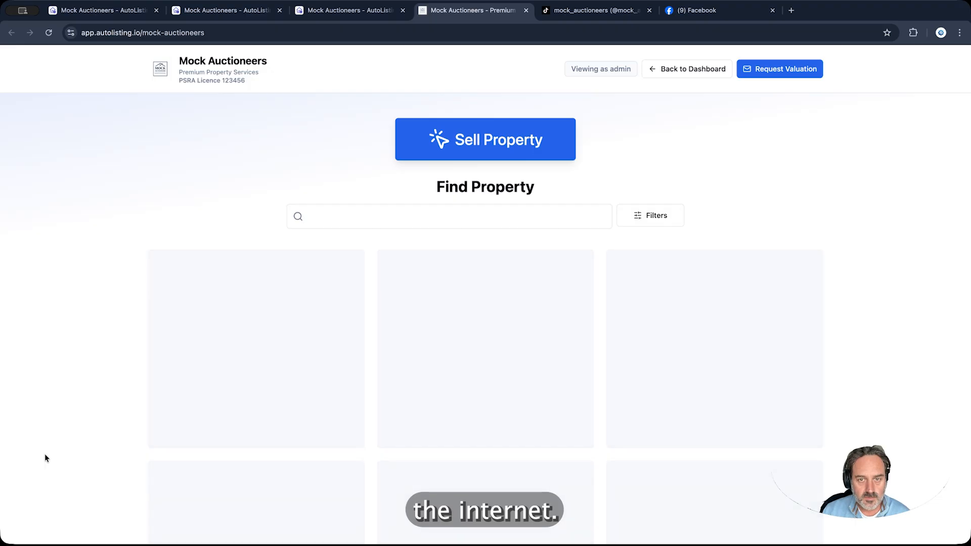
scroll(106, 340, "down", 4)
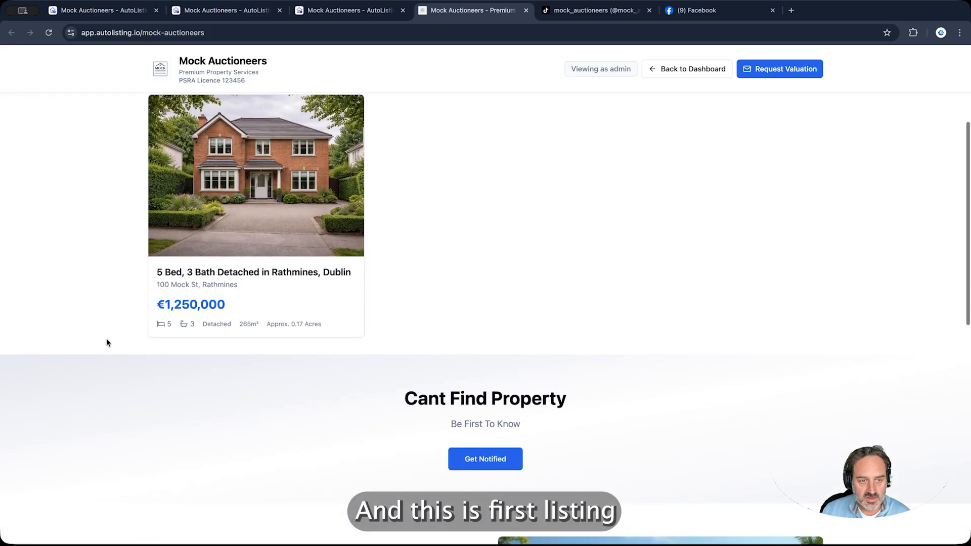
scroll(107, 343, "up", 5)
scroll(107, 343, "down", 6)
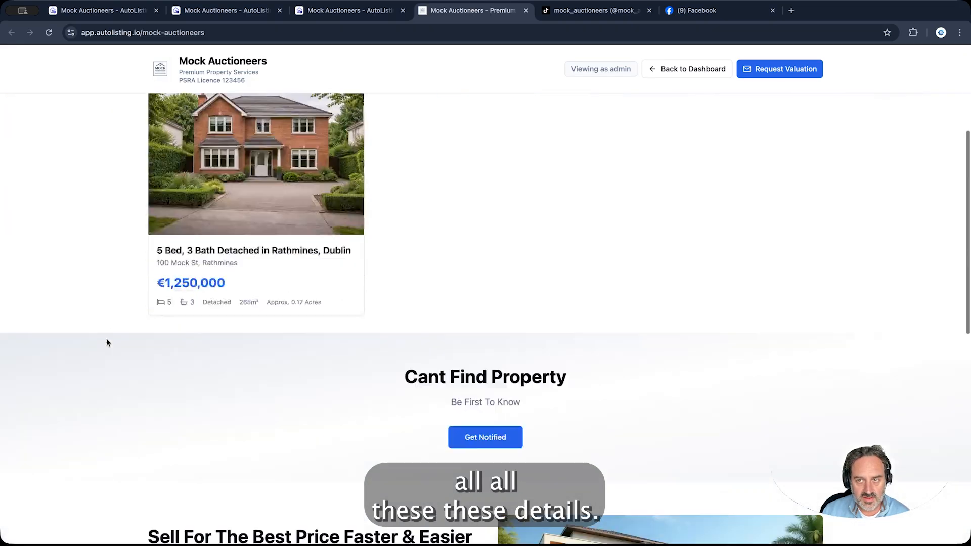
scroll(107, 342, "down", 10)
scroll(107, 342, "up", 4)
scroll(105, 338, "up", 8)
left_click(470, 10)
left_click(688, 71)
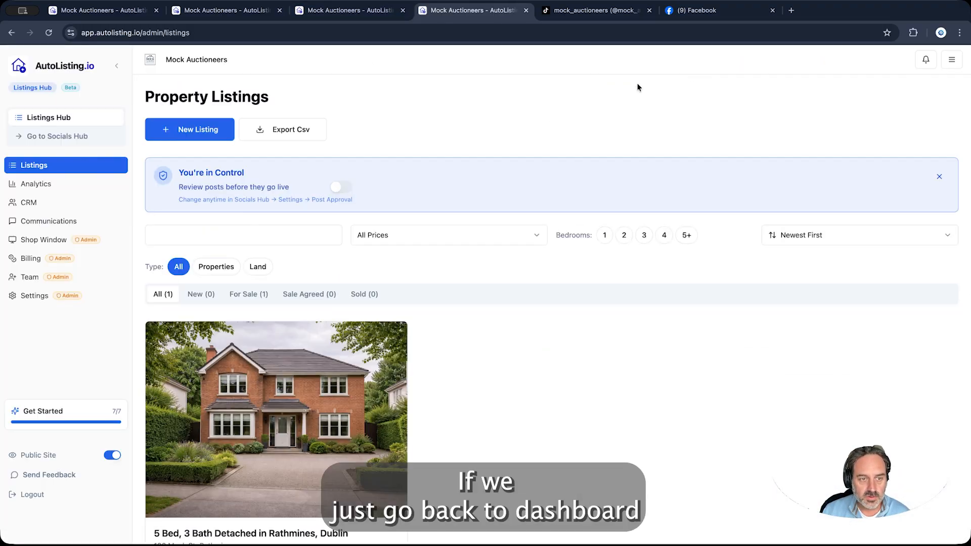
Browse the Website settings tabs and return to Branding, showing #2563EB primary and #64748B secondary with live preview
left_click(42, 299)
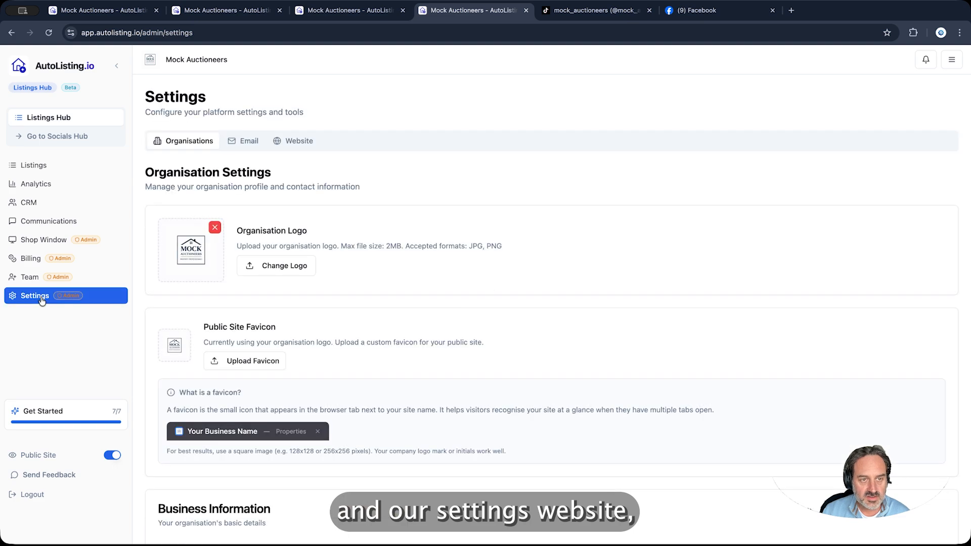
left_click(300, 142)
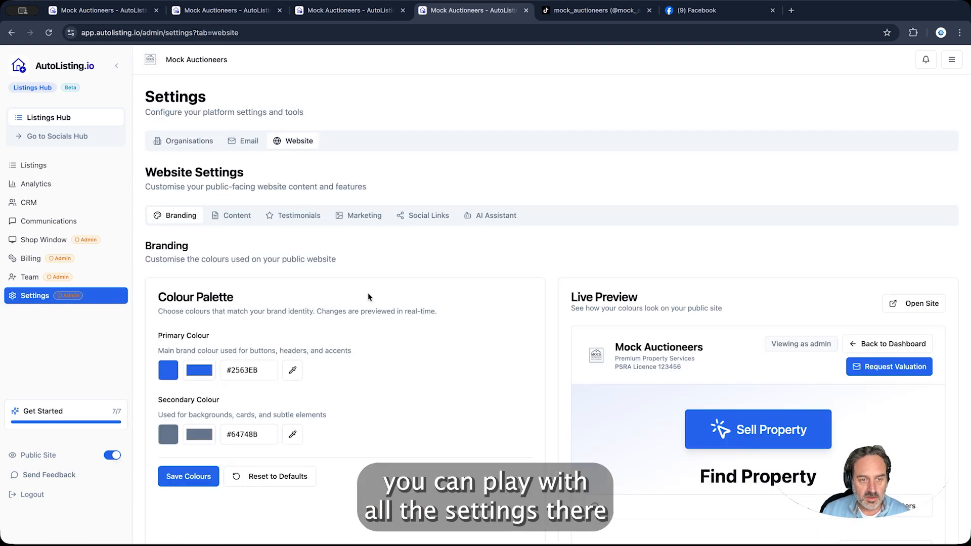
scroll(368, 297, "down", 3)
scroll(369, 293, "up", 3)
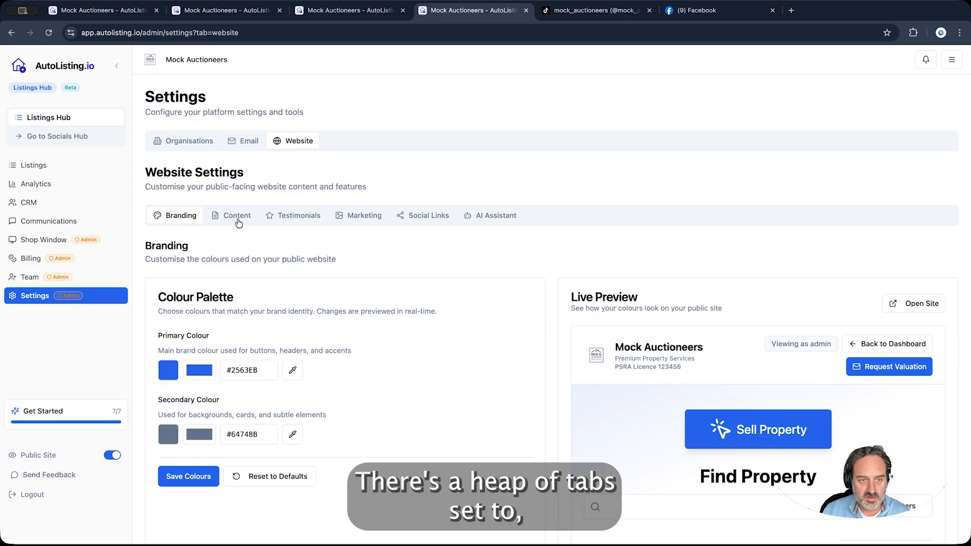
left_click(233, 216)
left_click(360, 219)
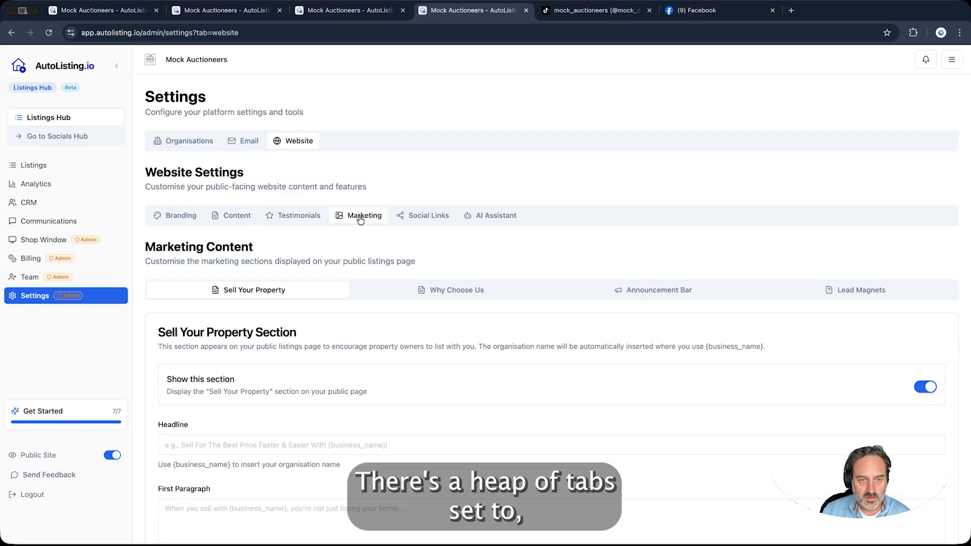
left_click(427, 217)
left_click(493, 219)
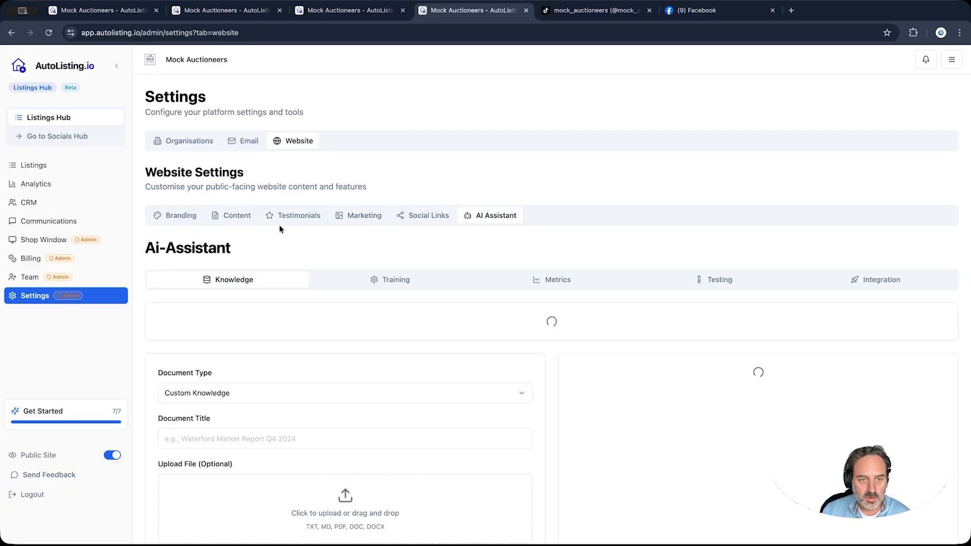
left_click(185, 219)
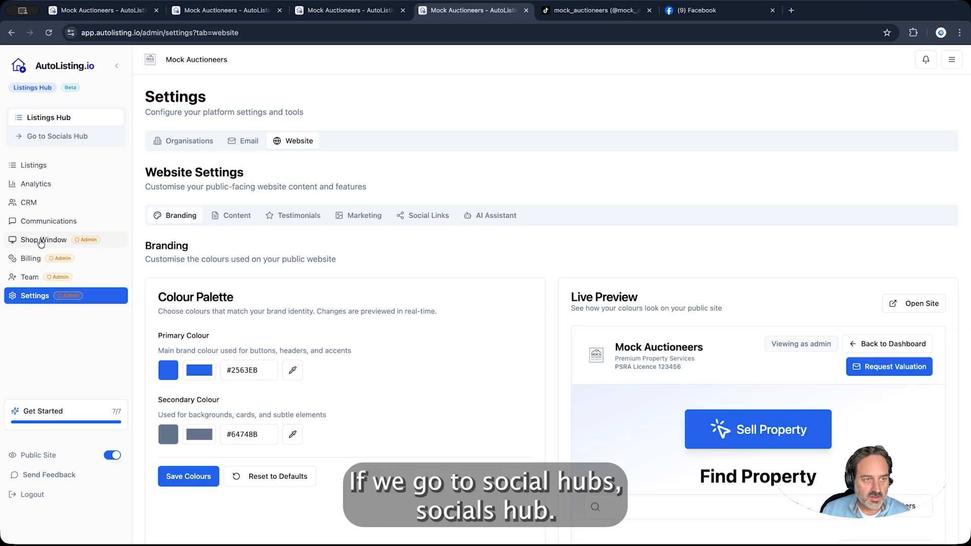
Open the 100 Mock St automation workflow in the Socials Hub and inspect its status-change run log
left_click(56, 138)
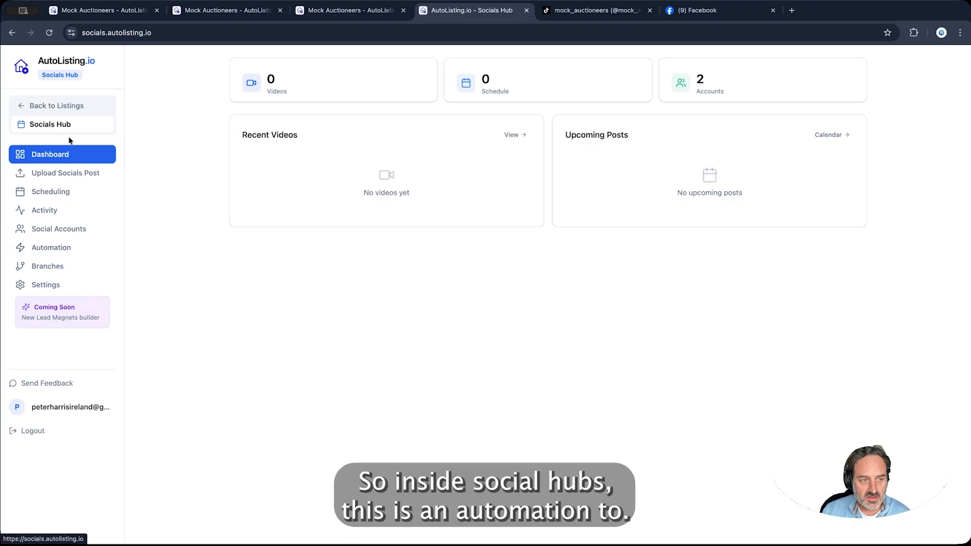
left_click(71, 253)
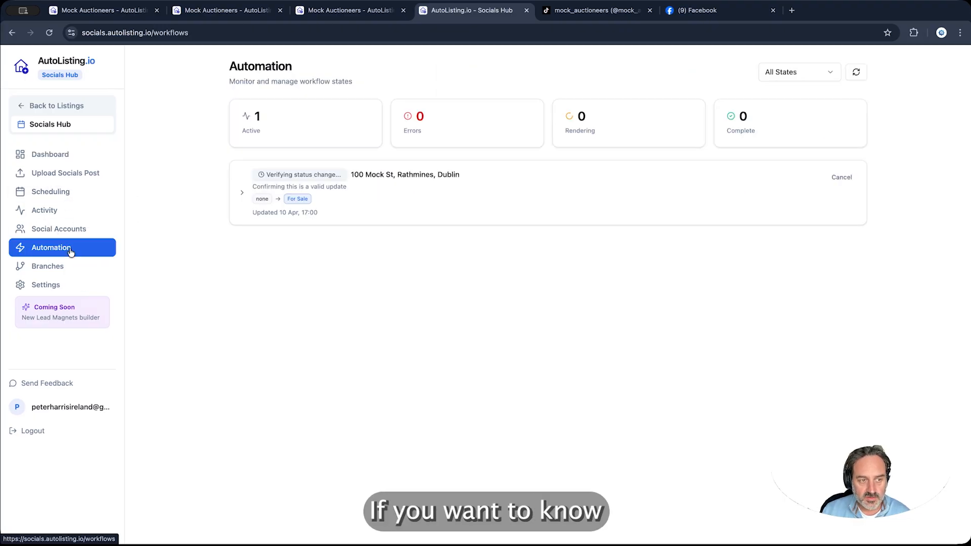
left_click(241, 196)
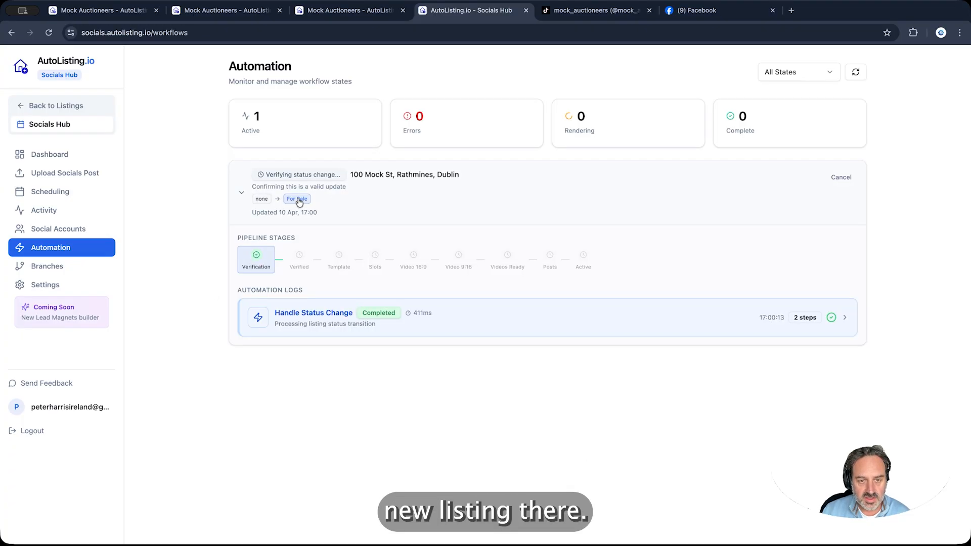
left_click(844, 319)
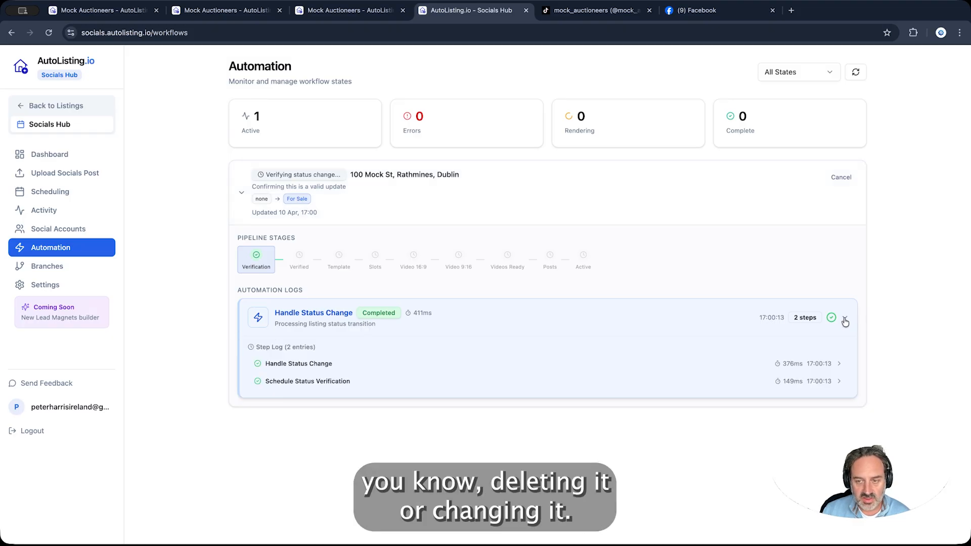
left_click(844, 319)
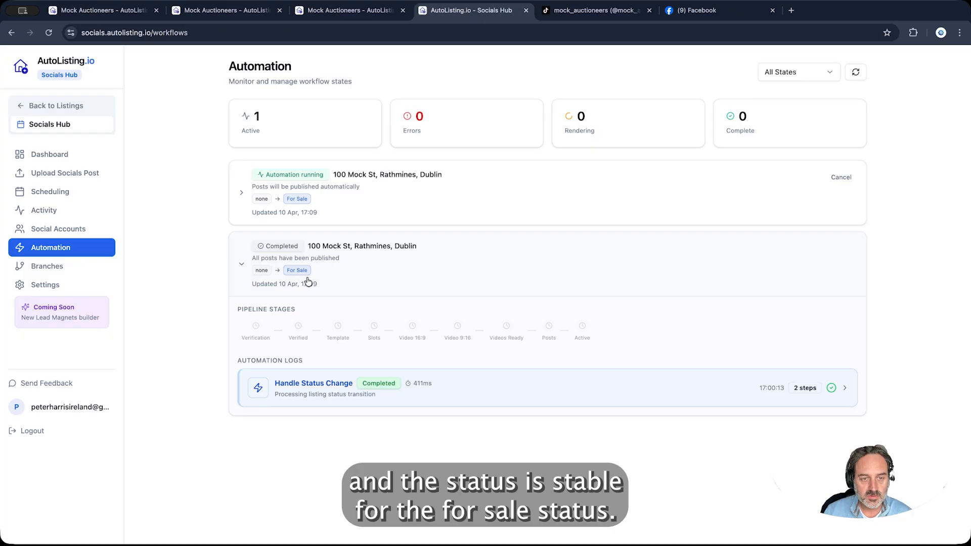
Check the Active automation's pipeline with 9 posts scheduled, then show the April 2026 posting calendar
left_click(242, 195)
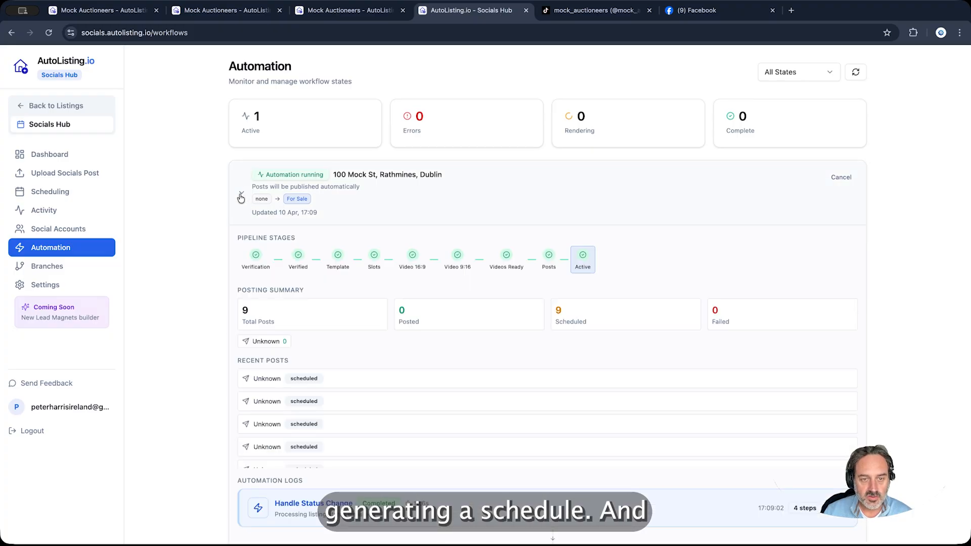
scroll(212, 209, "down", 3)
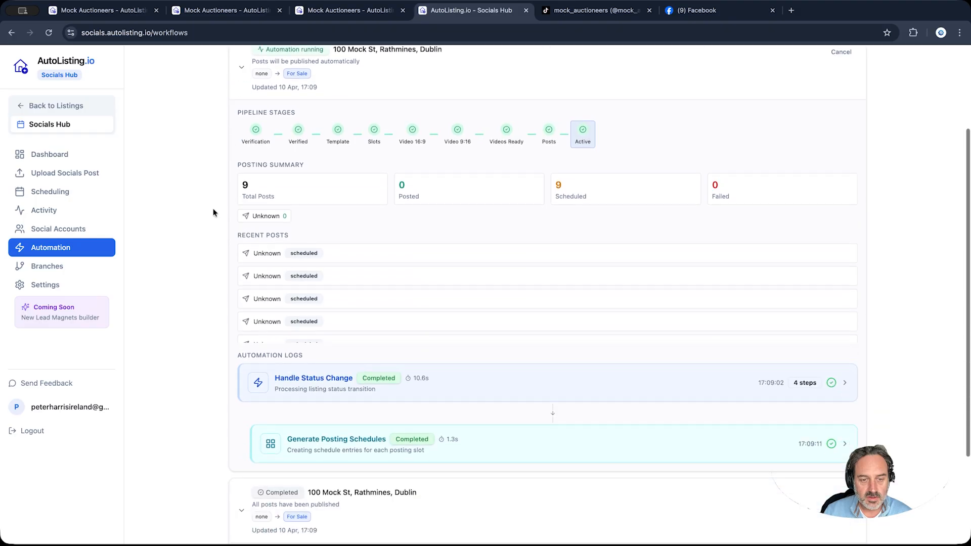
scroll(213, 208, "up", 3)
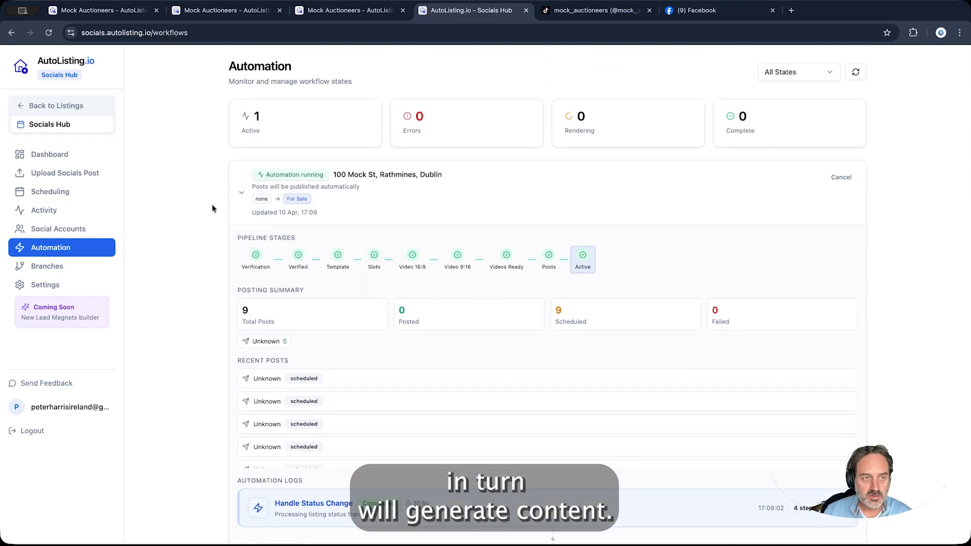
left_click(67, 197)
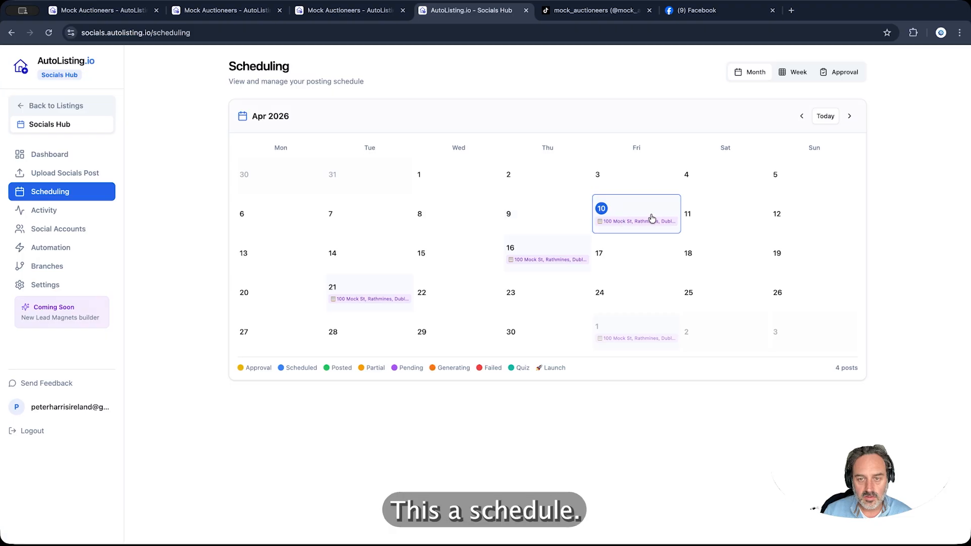
Publish the Friday 10 April 6 PM post for 100 Mock St immediately, then check the Approval view
left_click(636, 217)
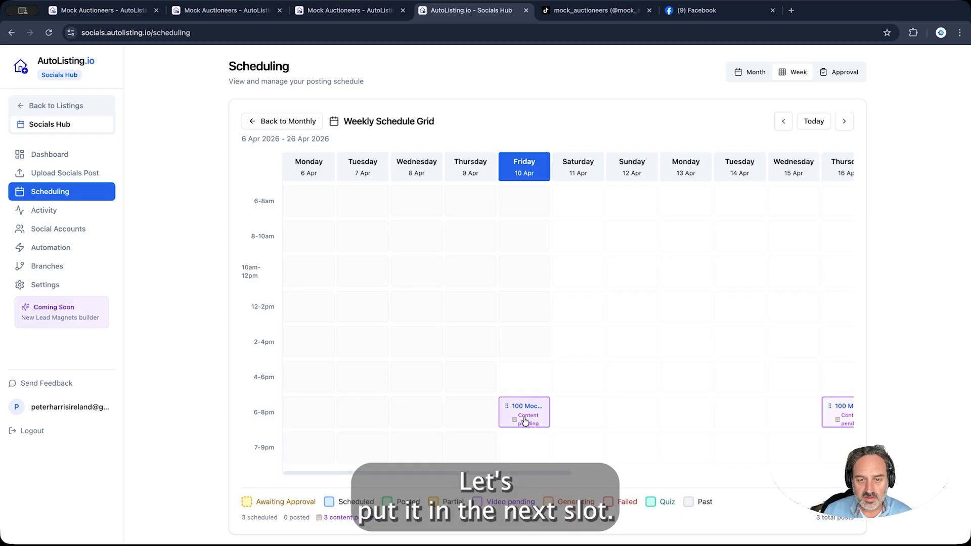
left_click(531, 413)
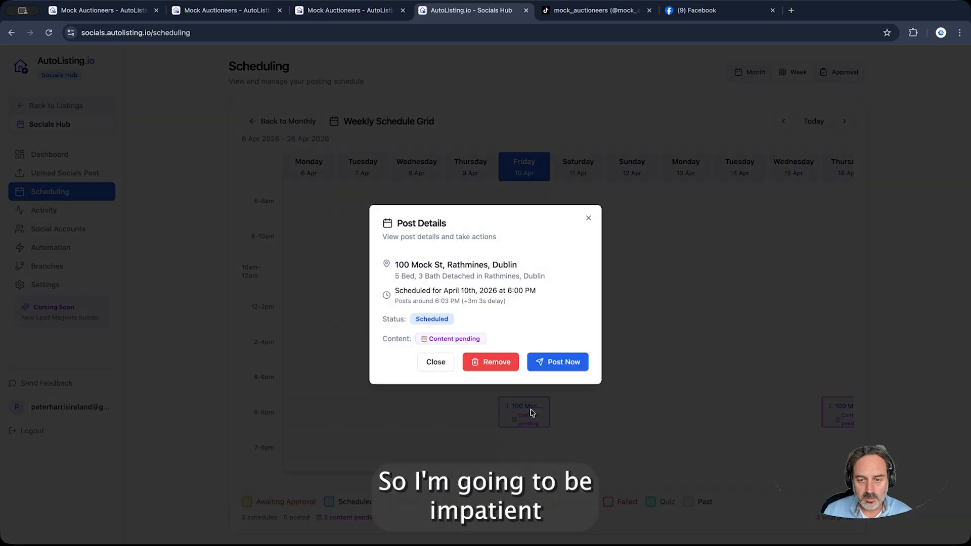
left_click(567, 362)
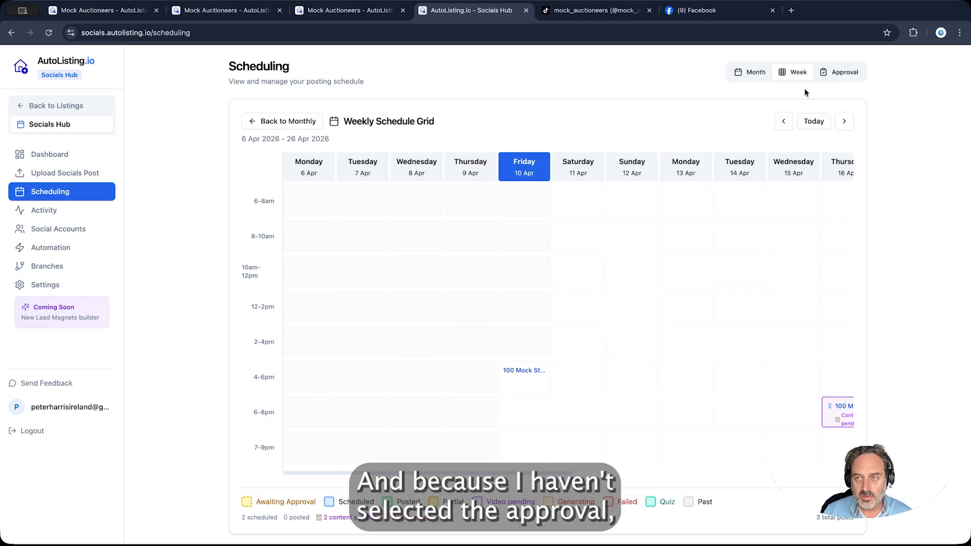
left_click(848, 73)
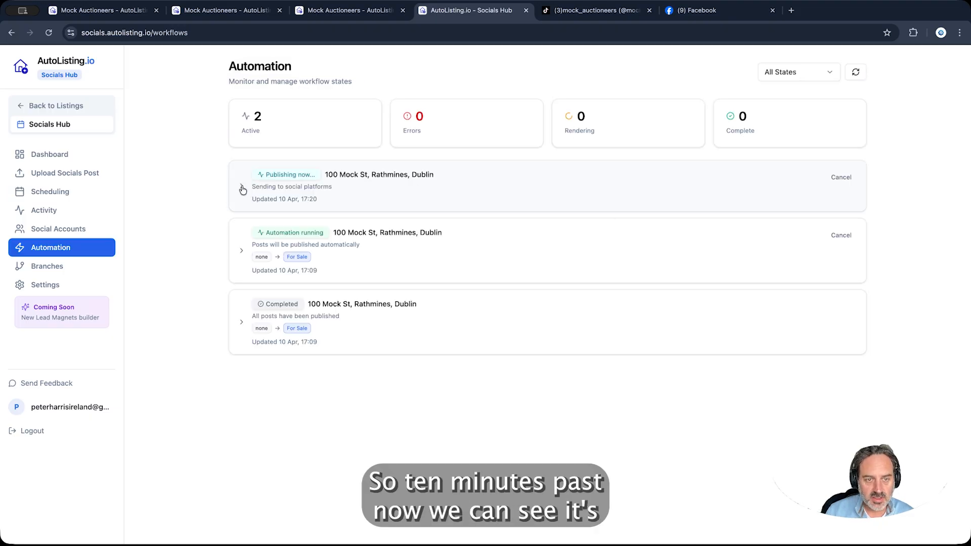
Expand the publishing 100 Mock St workflow to follow its progress
left_click(242, 188)
scroll(231, 287, "down", 3)
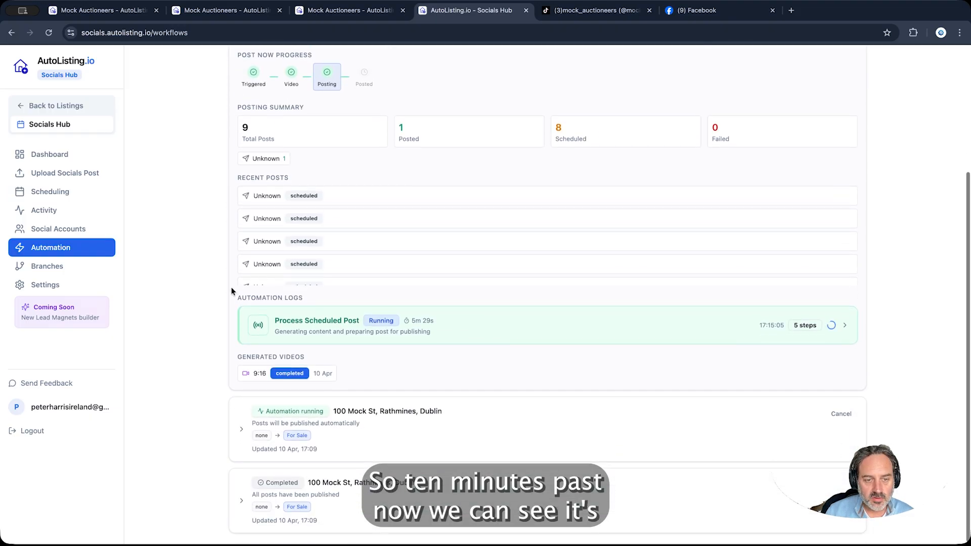
scroll(231, 268, "up", 3)
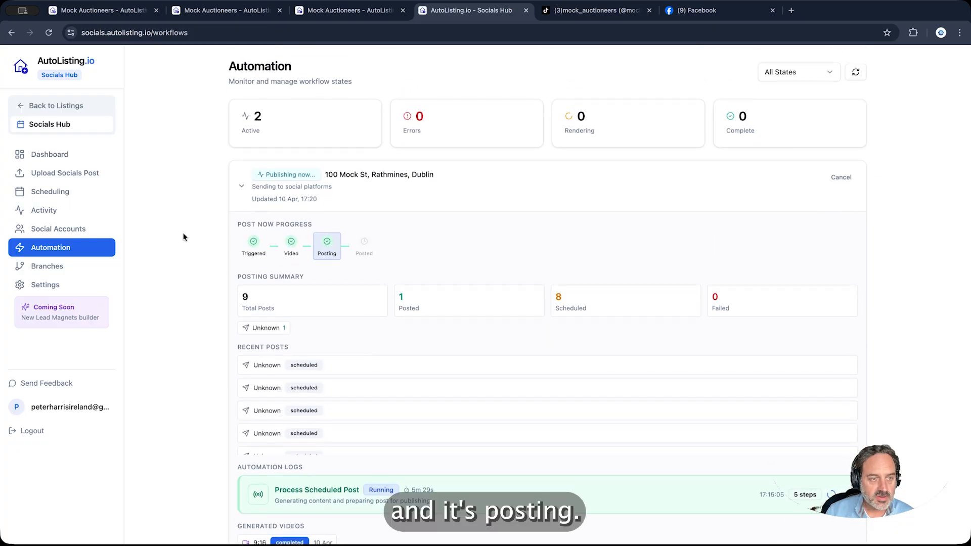
Play the generated 9:16 video in Activity, then expand the post to show caption, hashtags and TikTok Posted status
left_click(65, 210)
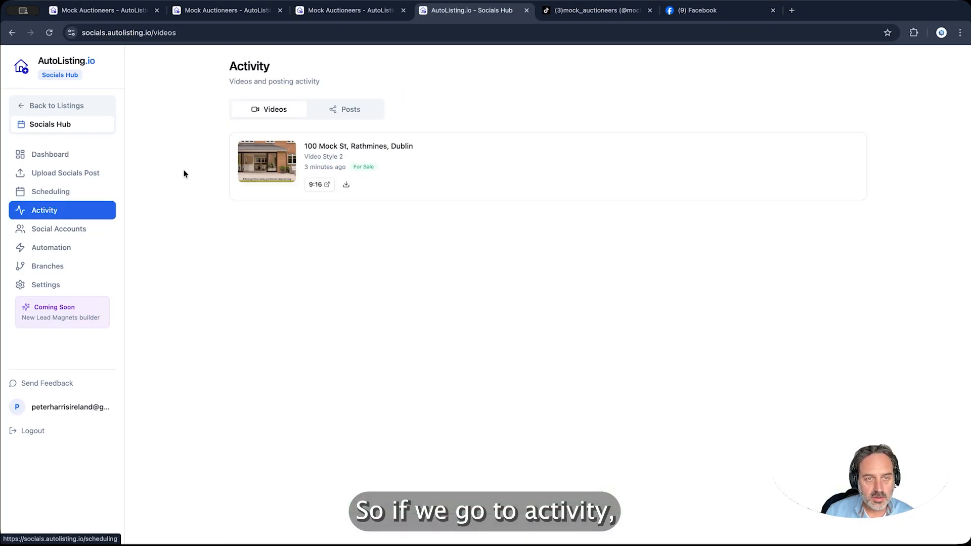
mouse_move(267, 160)
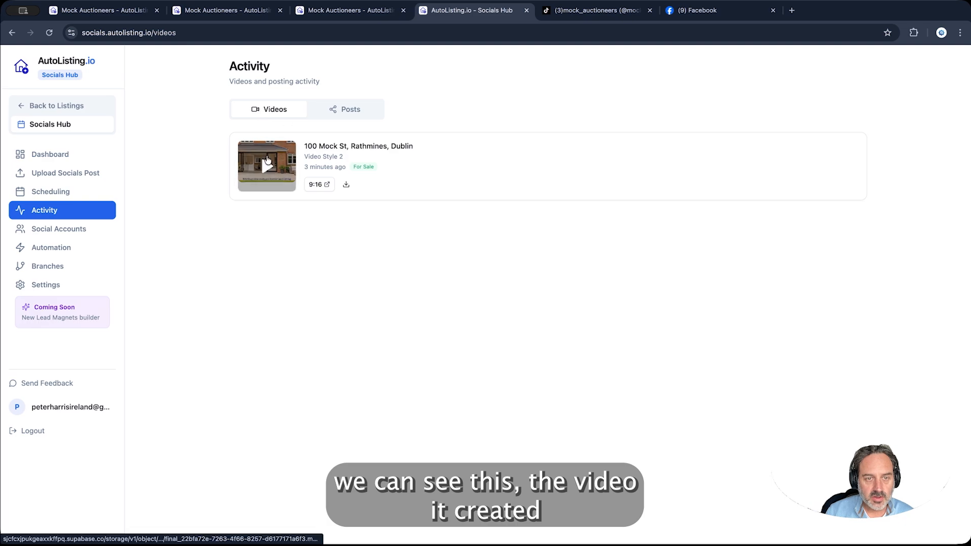
left_click(269, 165)
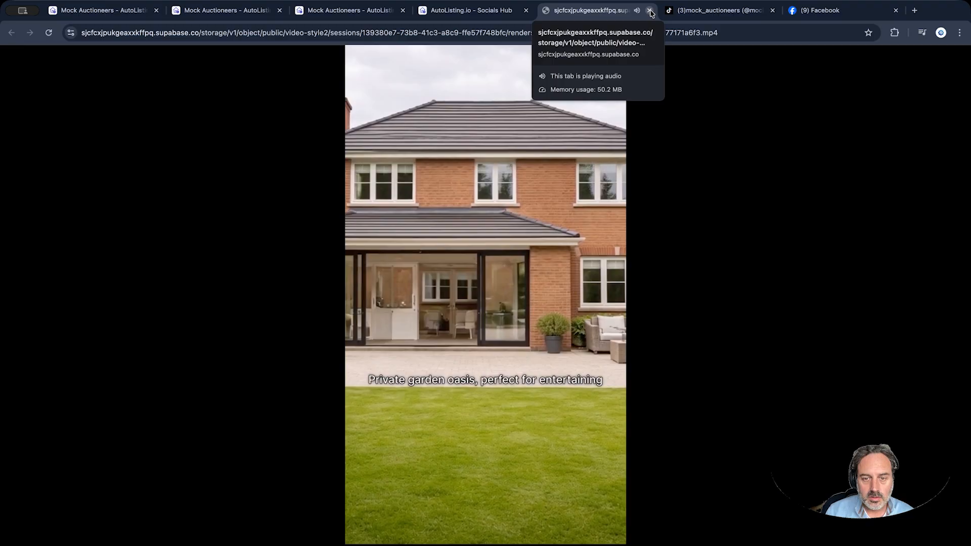
left_click(650, 10)
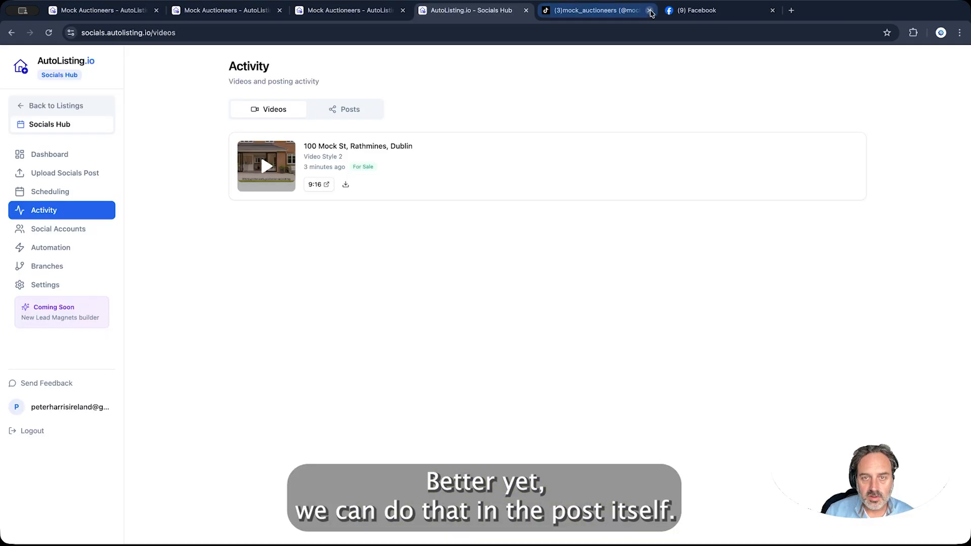
left_click(348, 114)
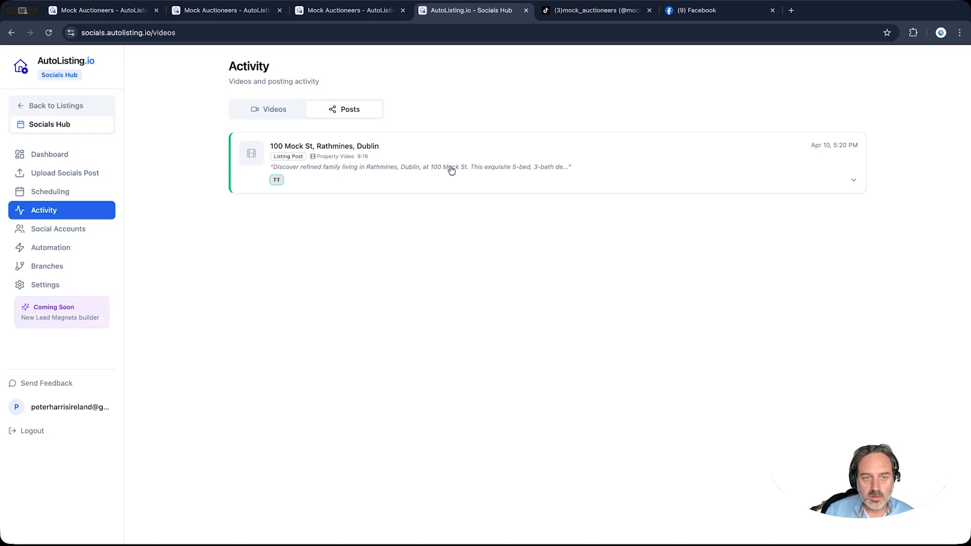
left_click(853, 180)
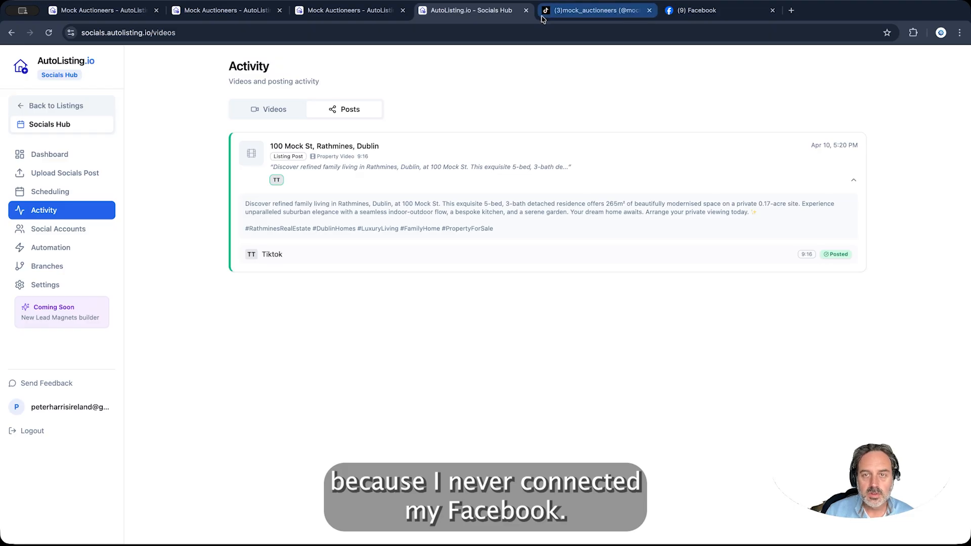
Play the newest 100 Mock St video on the agency's TikTok profile, then switch back to AutoListing.io
left_click(585, 11)
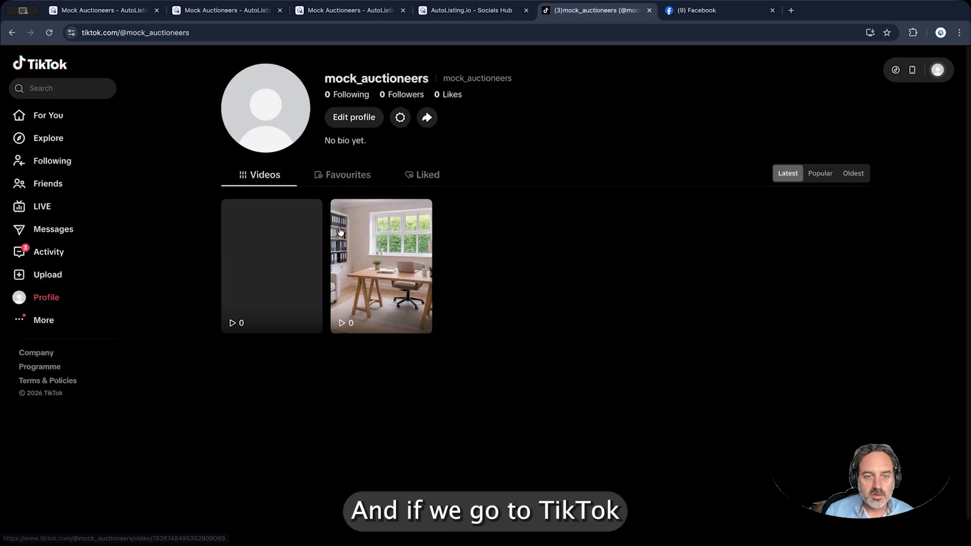
left_click(371, 274)
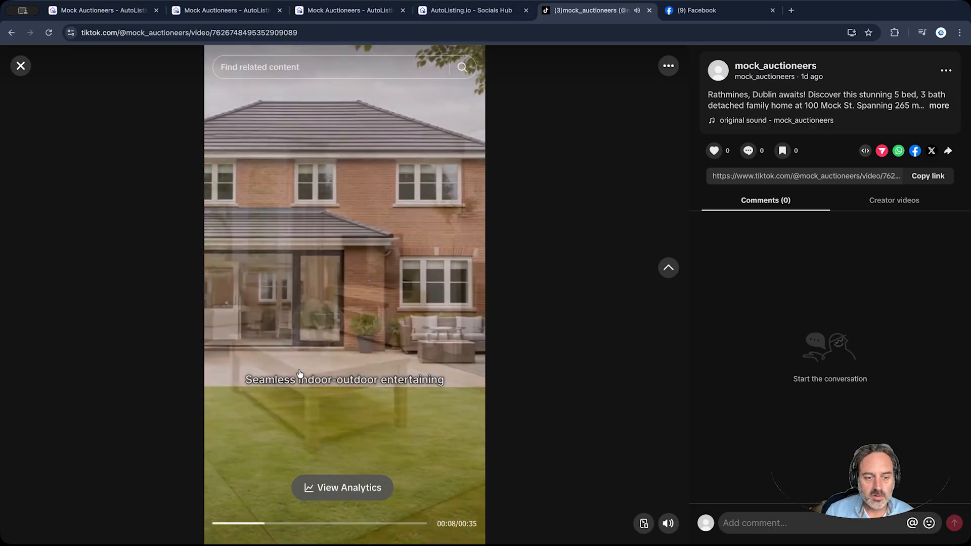
left_click(472, 10)
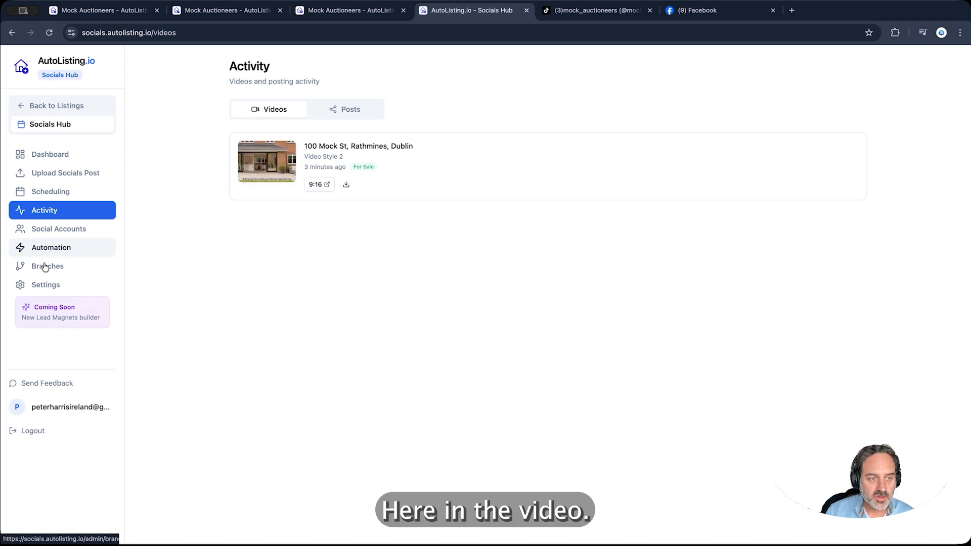
Look through the video style weights under Settings > Content Styles, then go back to Property Listings
left_click(62, 287)
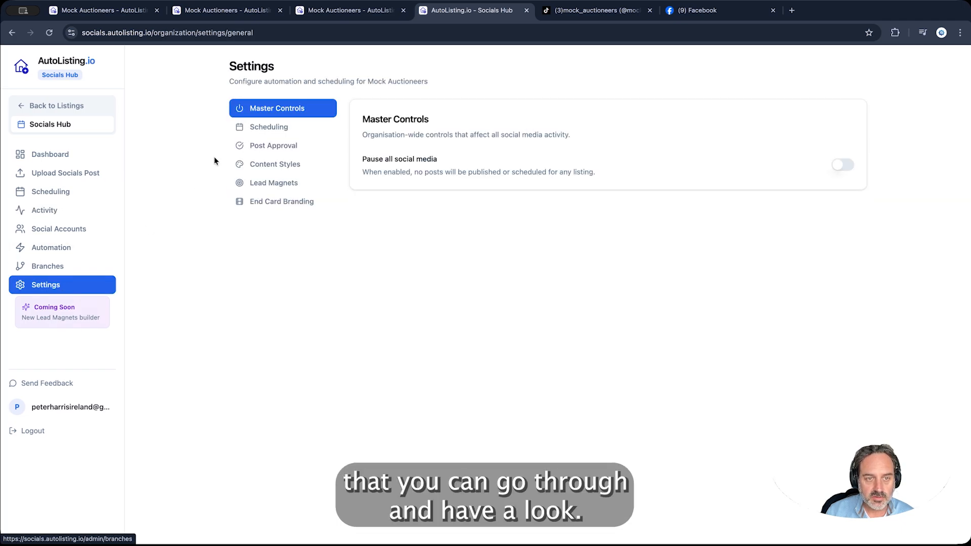
left_click(277, 165)
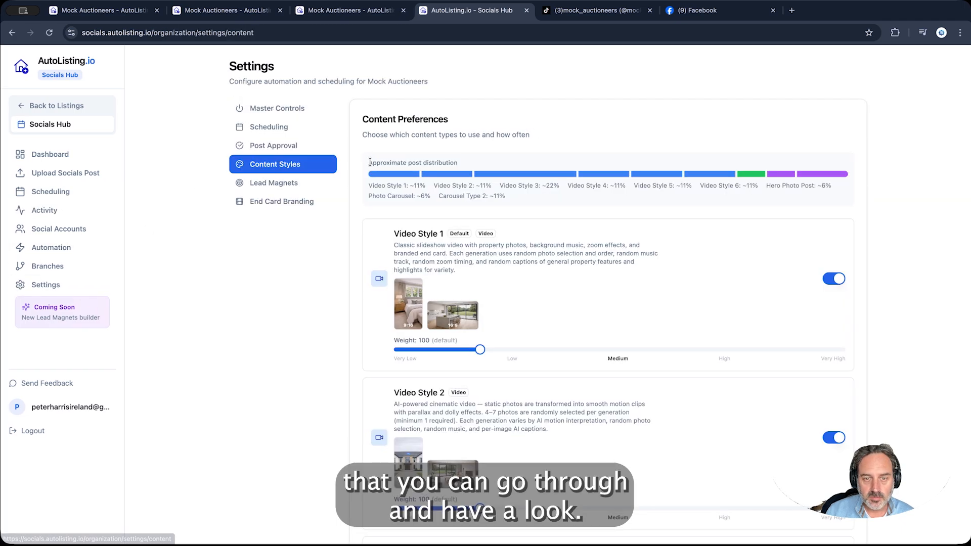
scroll(366, 162, "down", 3)
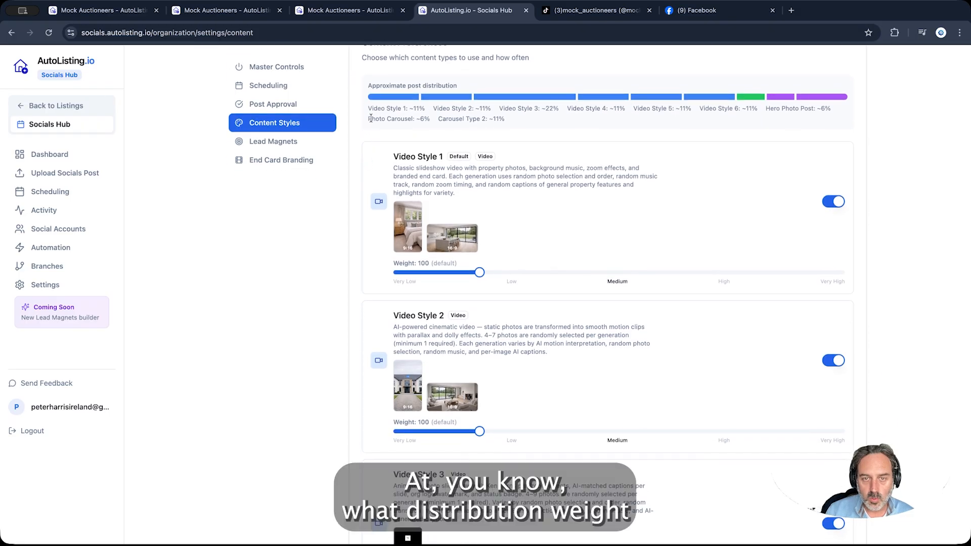
scroll(784, 152, "up", 3)
scroll(368, 216, "down", 11)
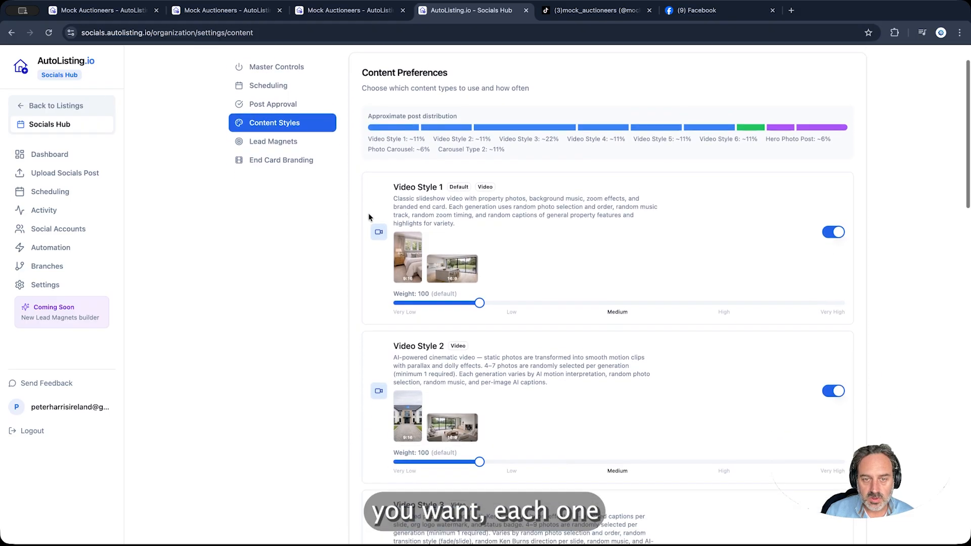
scroll(369, 214, "down", 10)
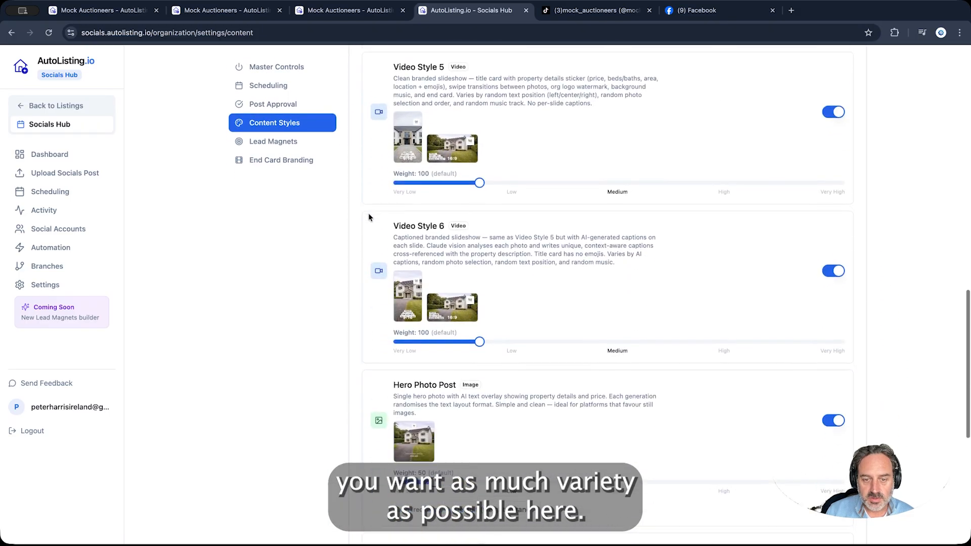
scroll(366, 214, "up", 16)
scroll(366, 212, "up", 5)
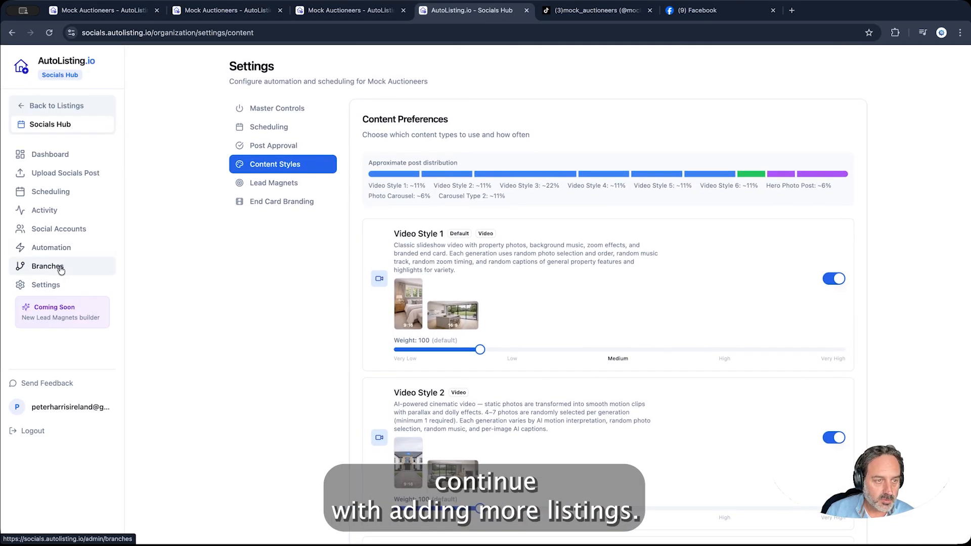
left_click(64, 108)
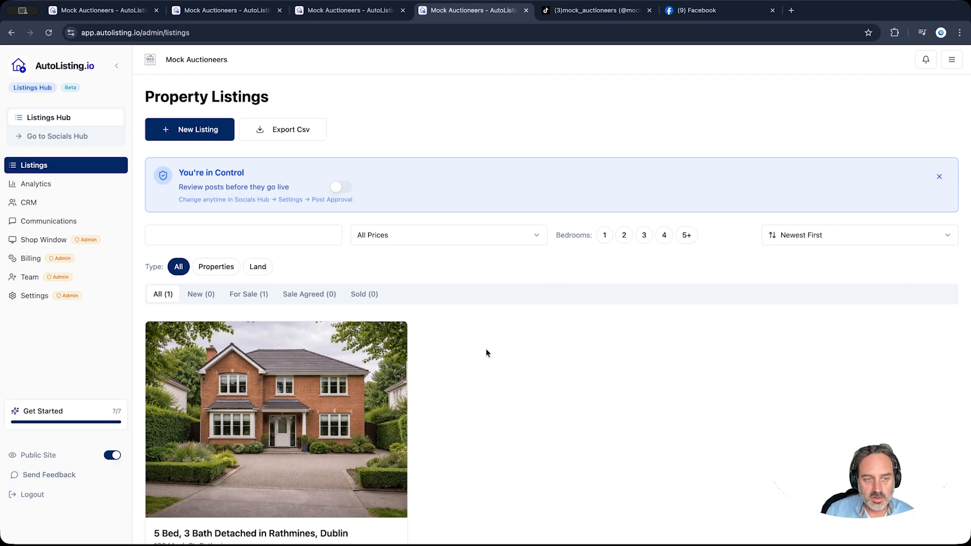
Open the agency's public site and view the 100 Mock St, Rathmines property page at €1,250,000
scroll(486, 351, "down", 2)
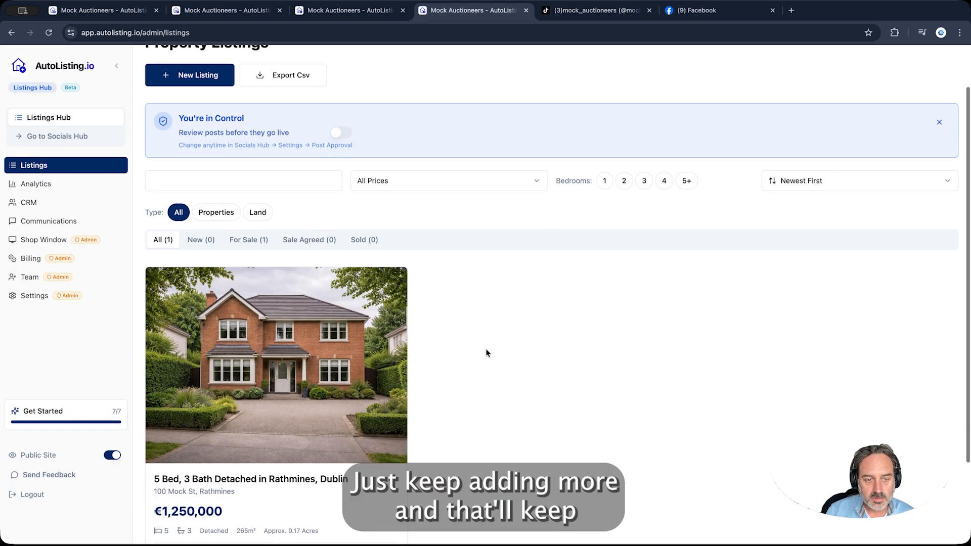
left_click(47, 456)
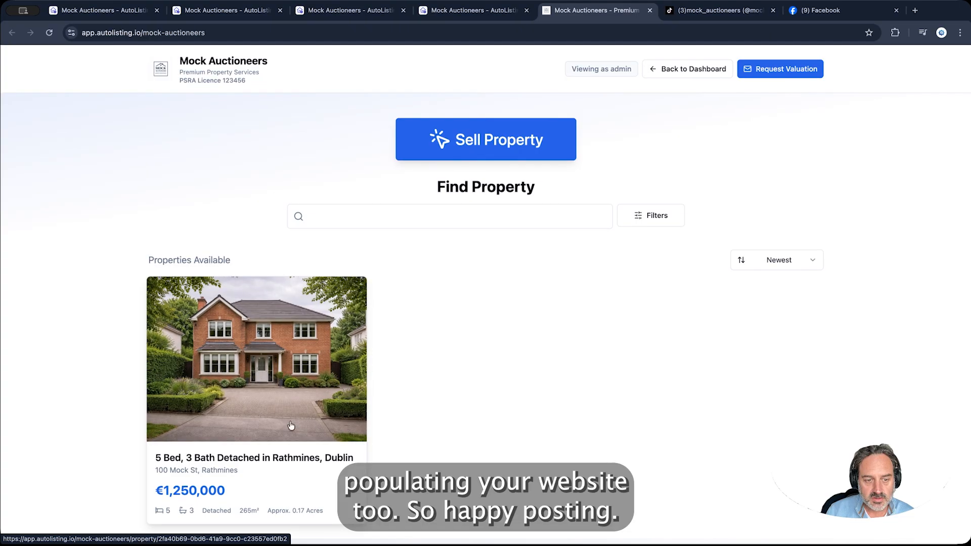
left_click(286, 403)
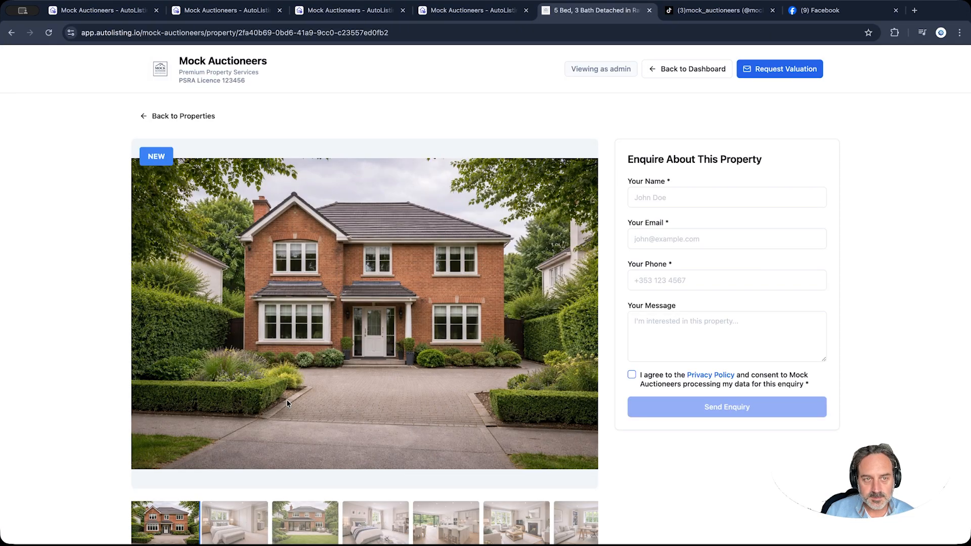